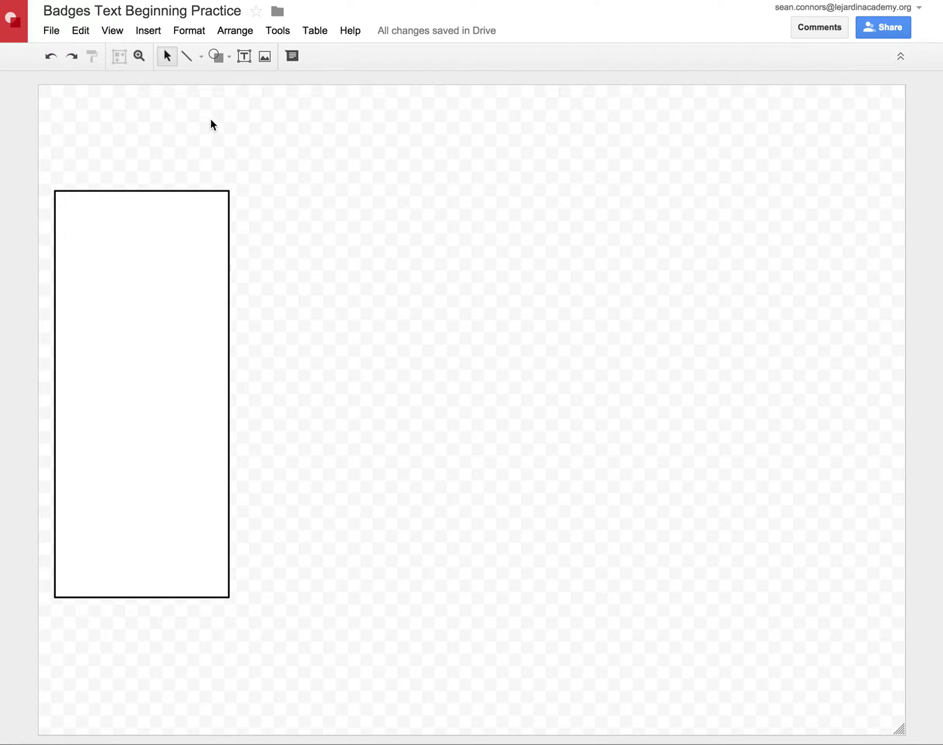
- Reveal the notes under the white rectangle by shrinking it downward in stages, and delete the rectangle
click(153, 198)
drag(142, 191, 140, 323)
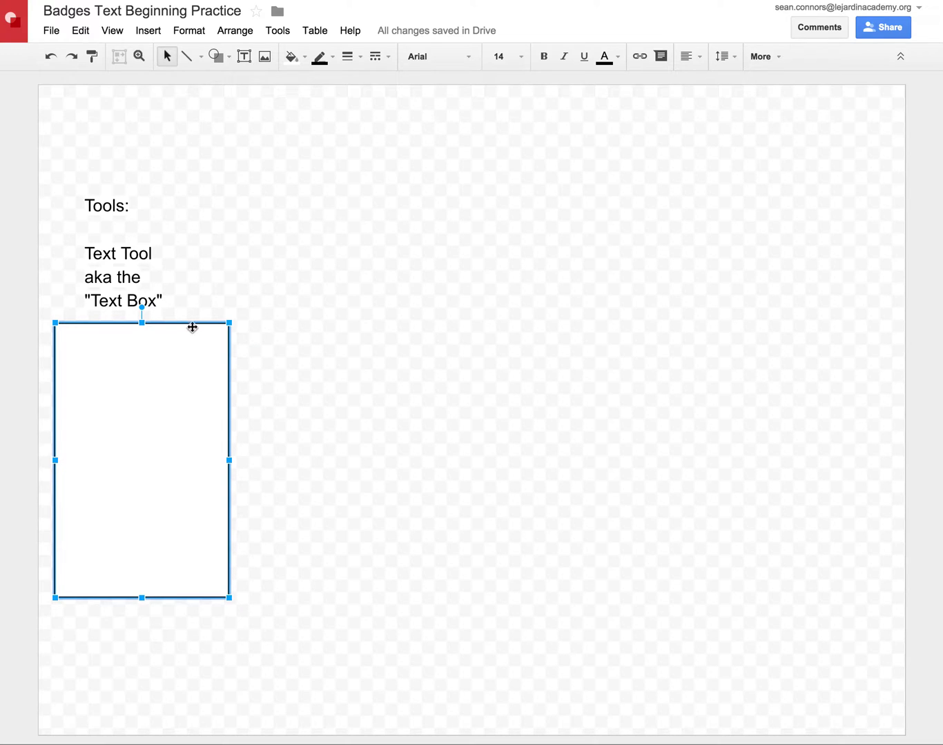
drag(142, 323, 139, 429)
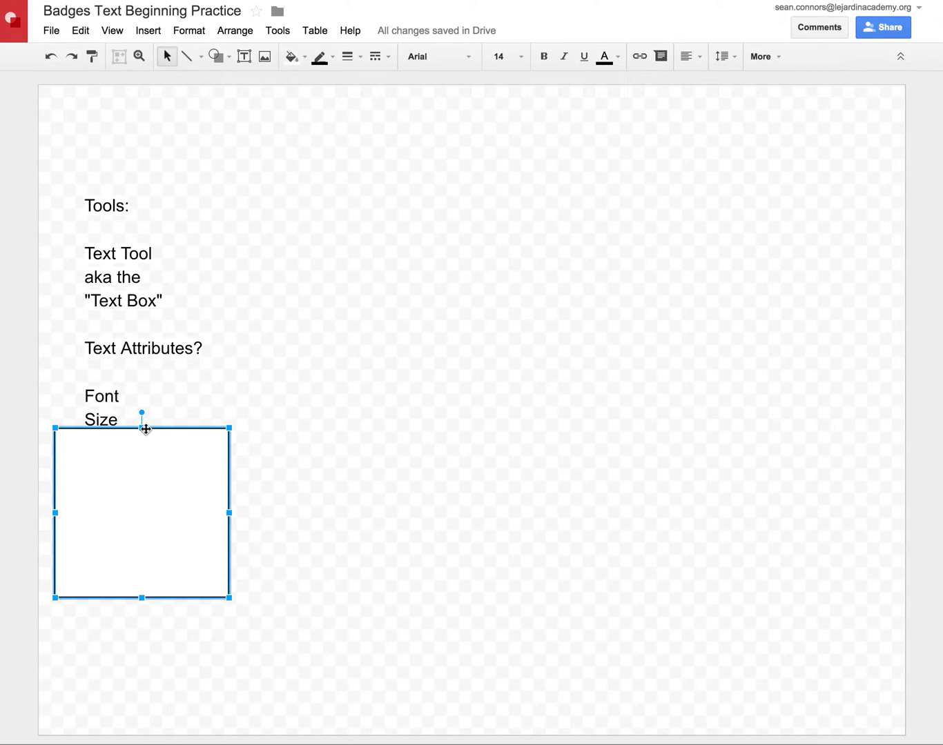
drag(141, 428, 142, 460)
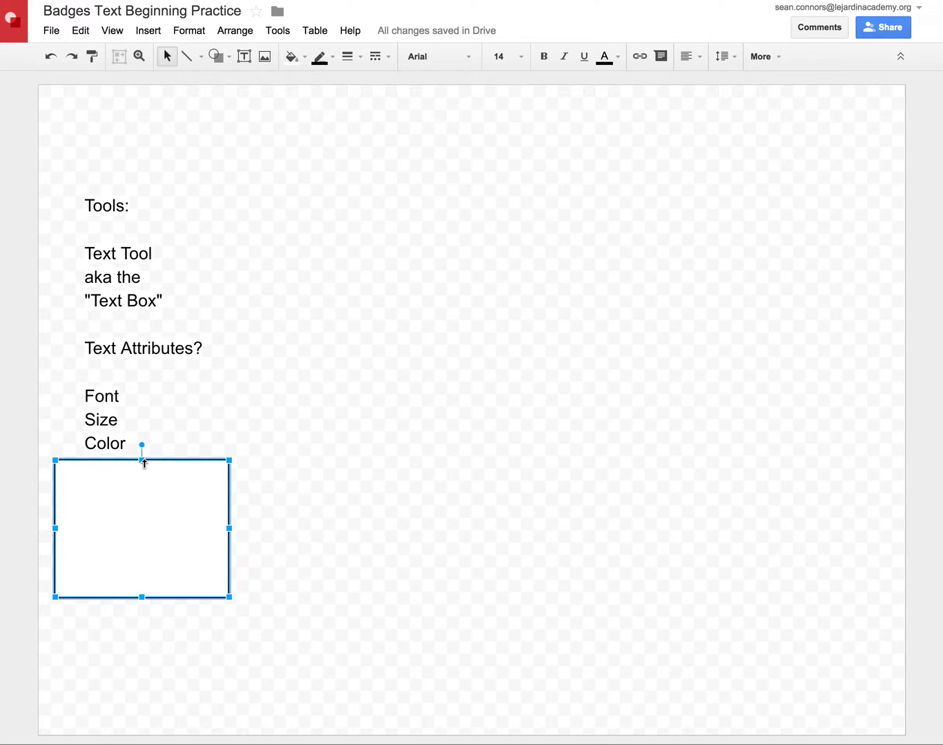
drag(142, 461, 143, 558)
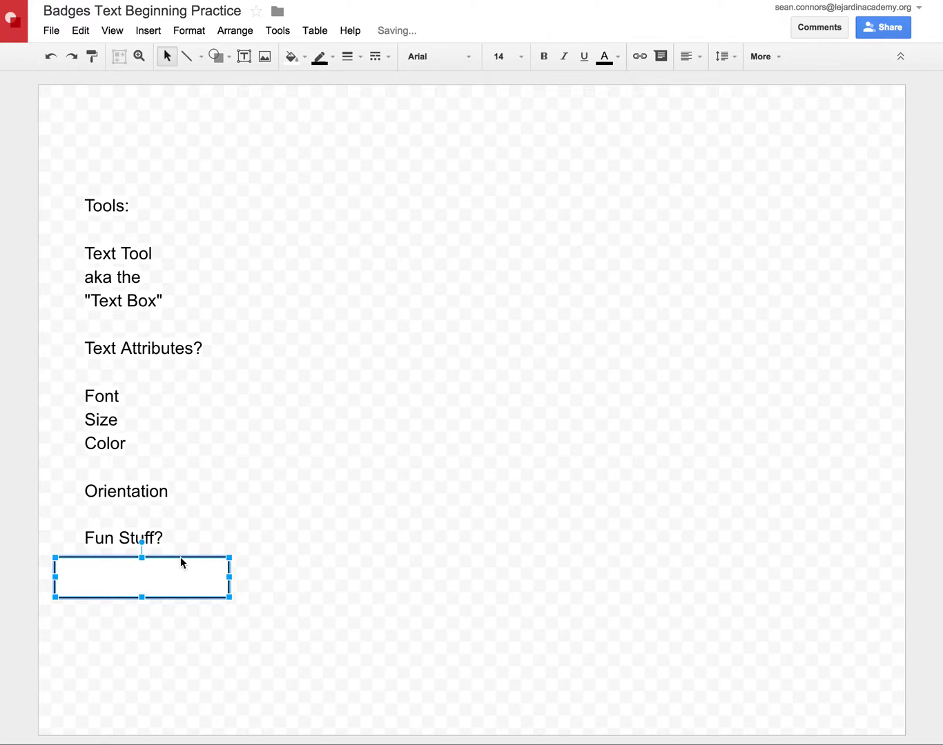
key(Delete)
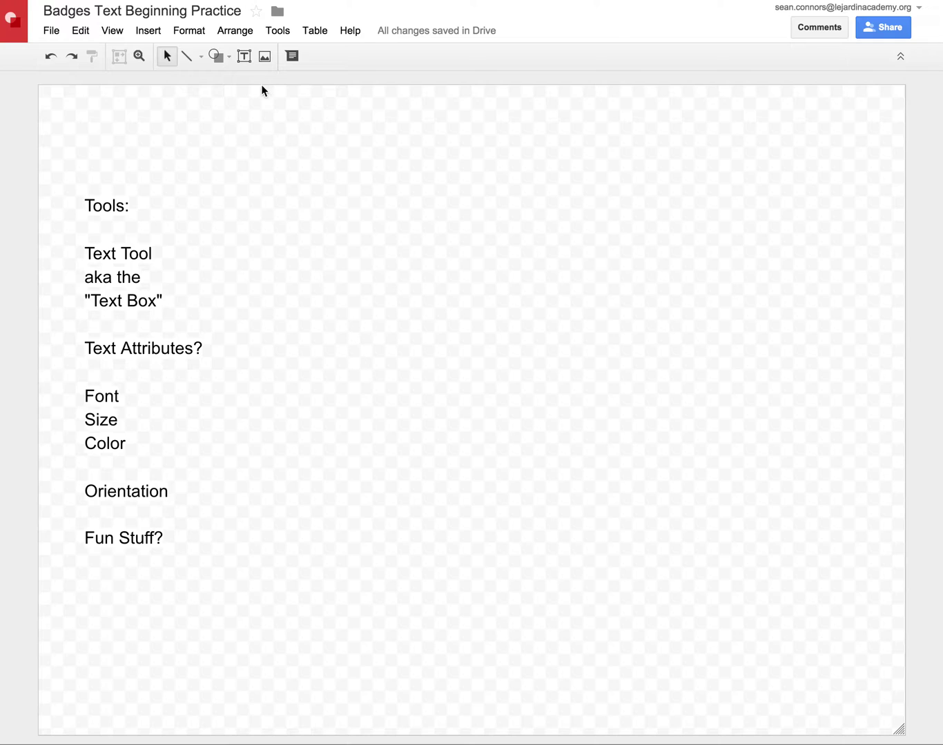
- Insert a large text box in the empty area beside the notes and enter "Text"
click(244, 56)
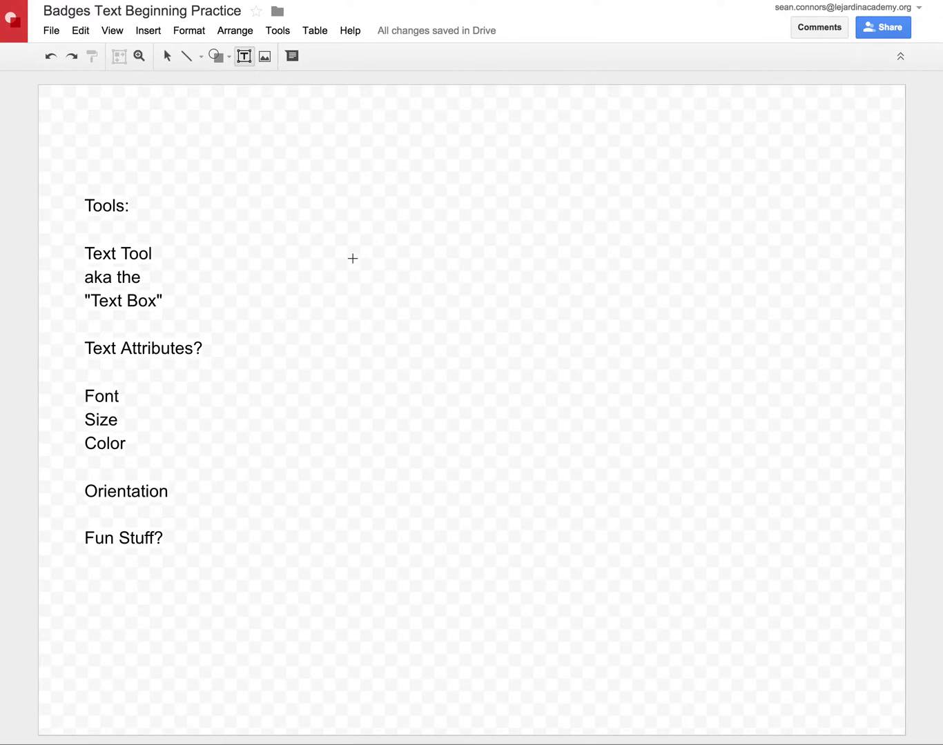
drag(354, 257, 792, 637)
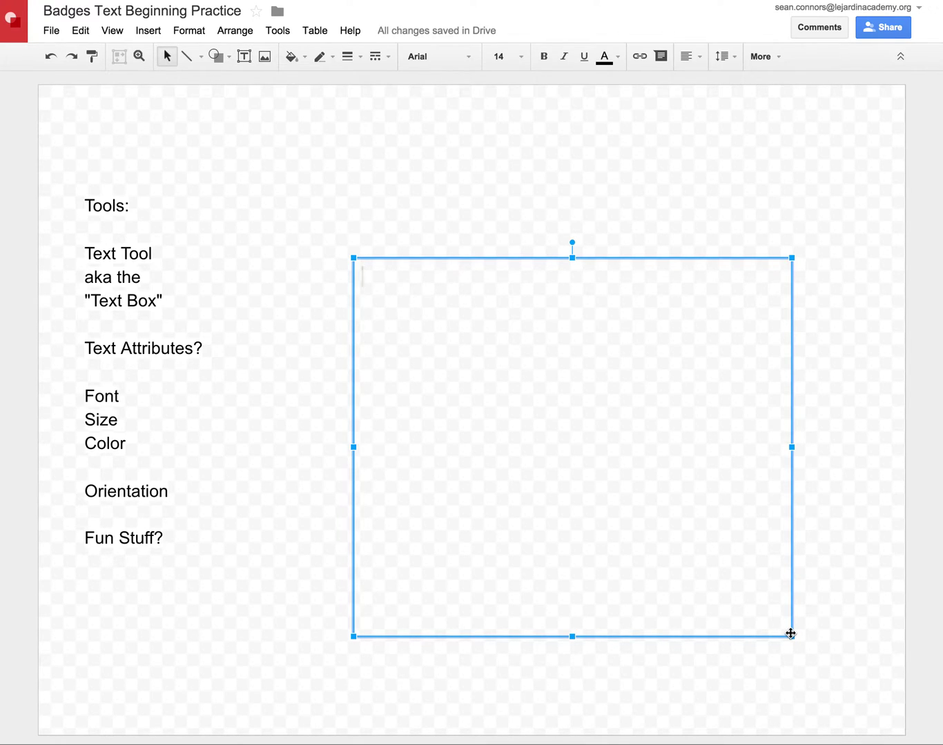
text(Text)
drag(401, 273, 360, 273)
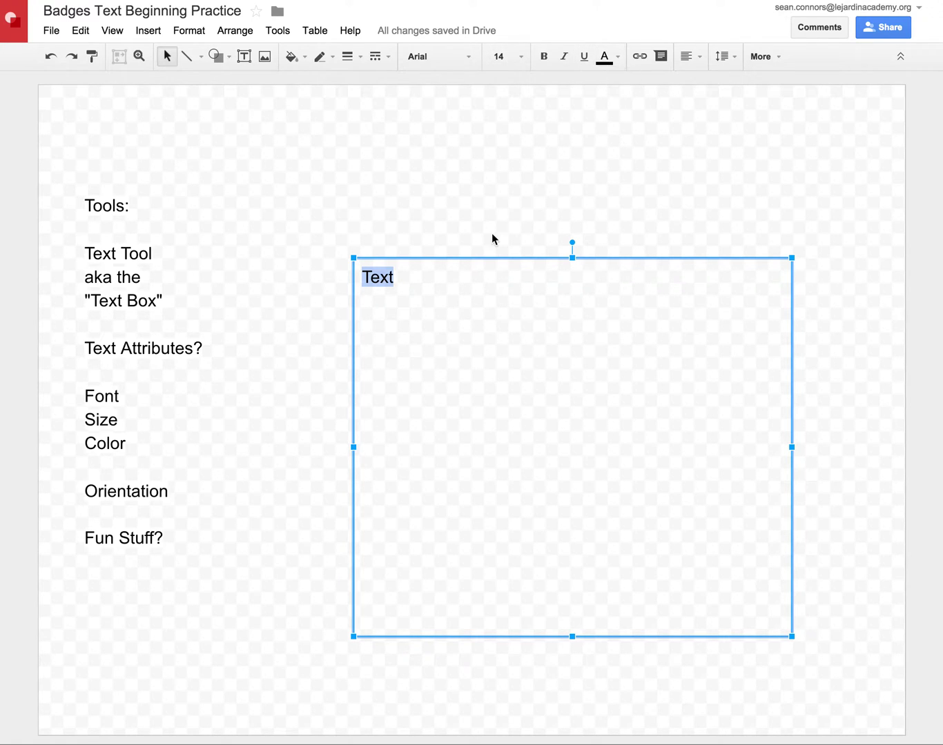
- Shrink the new text box closely around the word "Text" and enlarge it slightly from its lower corner
drag(791, 635, 405, 304)
click(455, 300)
click(377, 265)
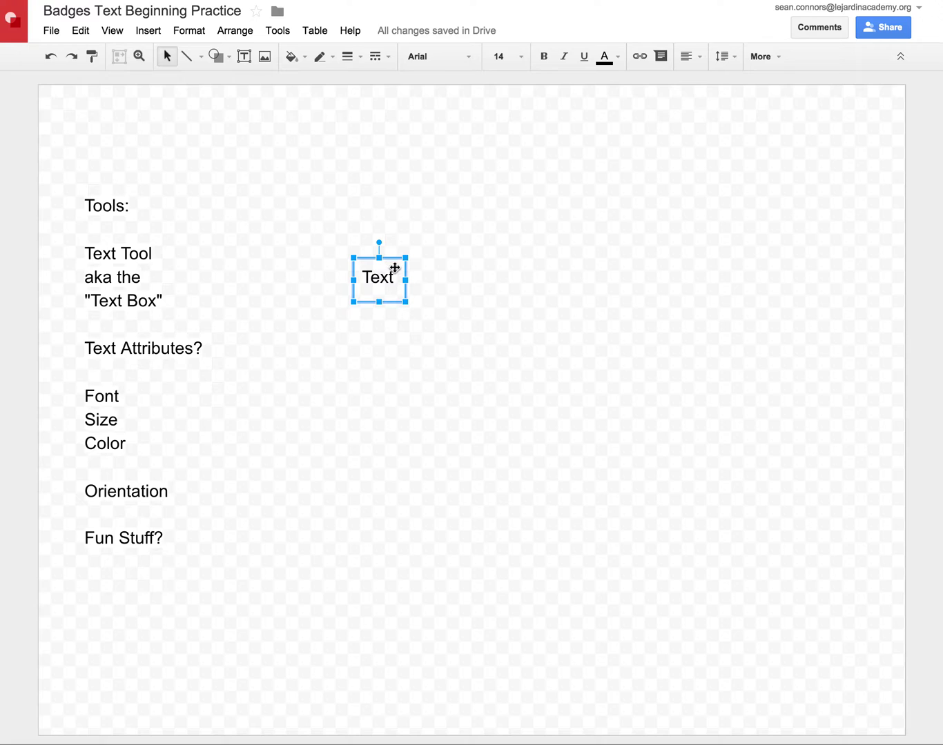
drag(407, 300, 448, 341)
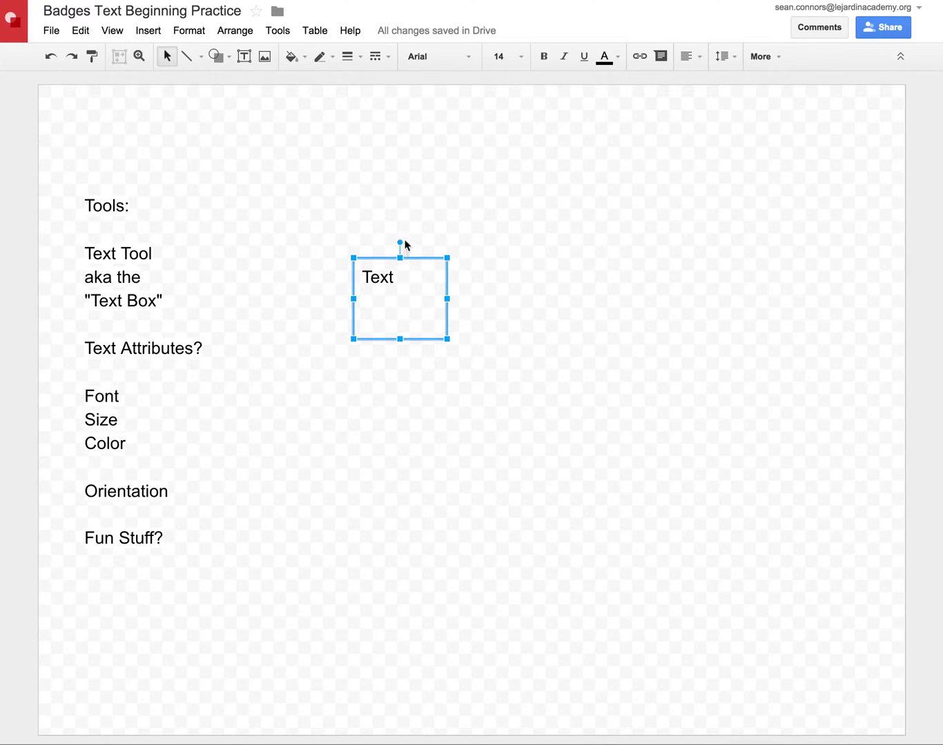
- Rotate the "Text" box upside down and return it to its upright orientation
drag(399, 241, 399, 336)
drag(401, 355, 398, 251)
click(603, 343)
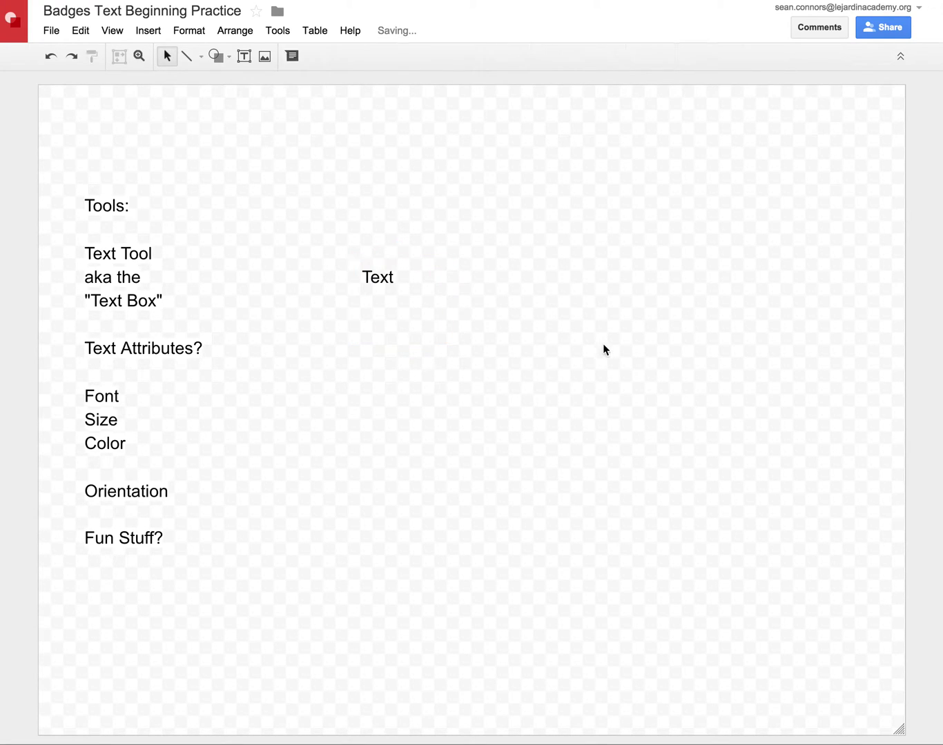
- Shrink the "Text" box again so it fits closely around the word
click(398, 291)
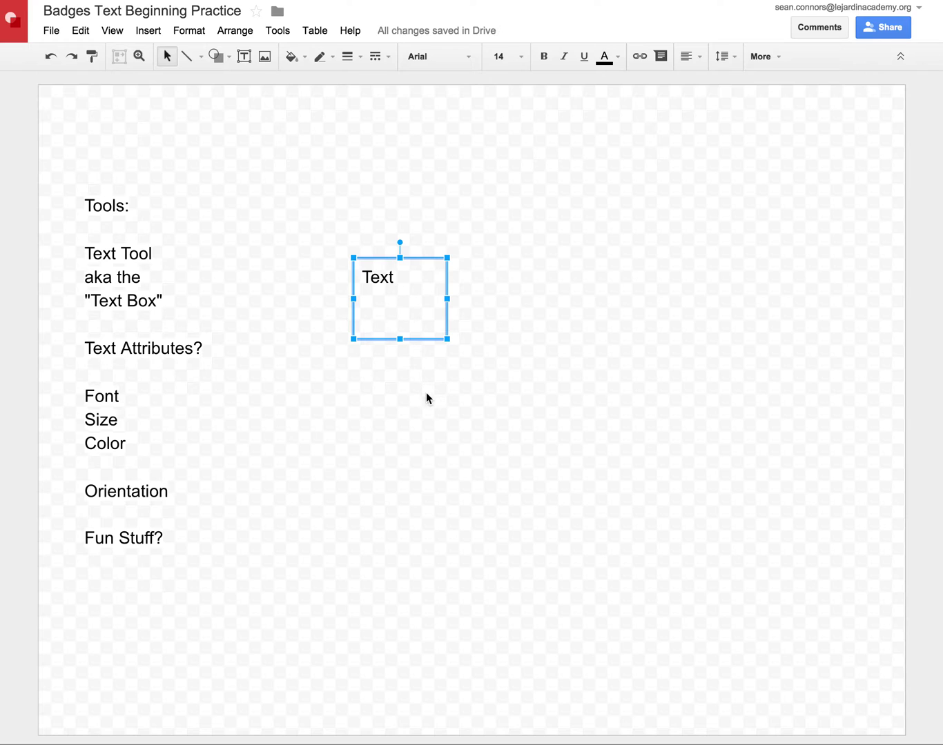
drag(447, 338, 412, 302)
click(448, 310)
- Try to set the font size to 72 with only the cursor placed inside the word "Text"
click(378, 277)
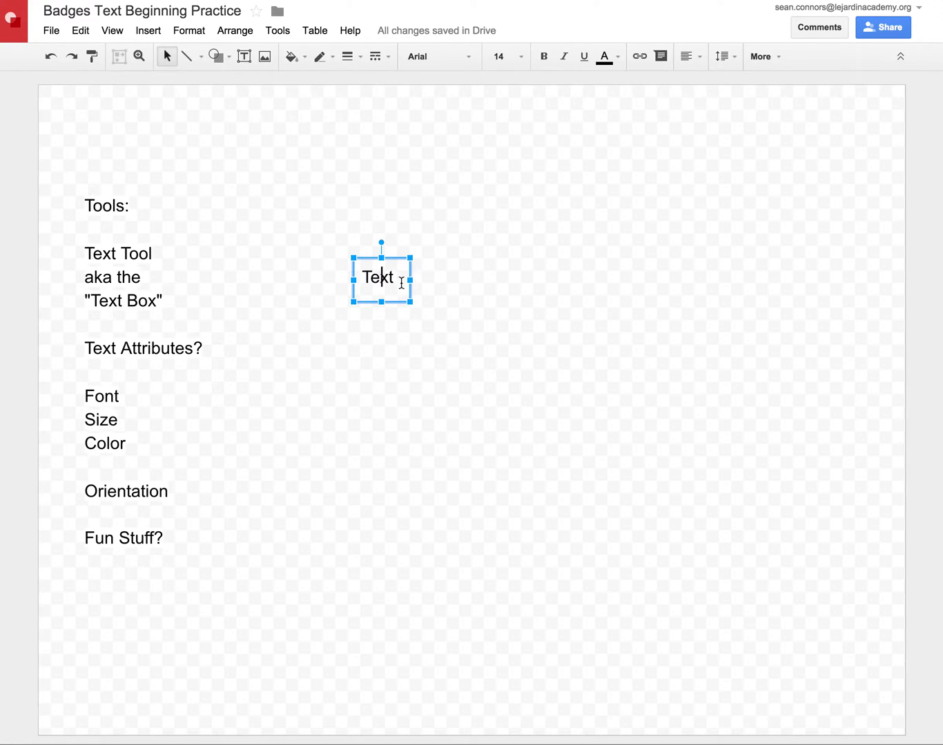
click(521, 58)
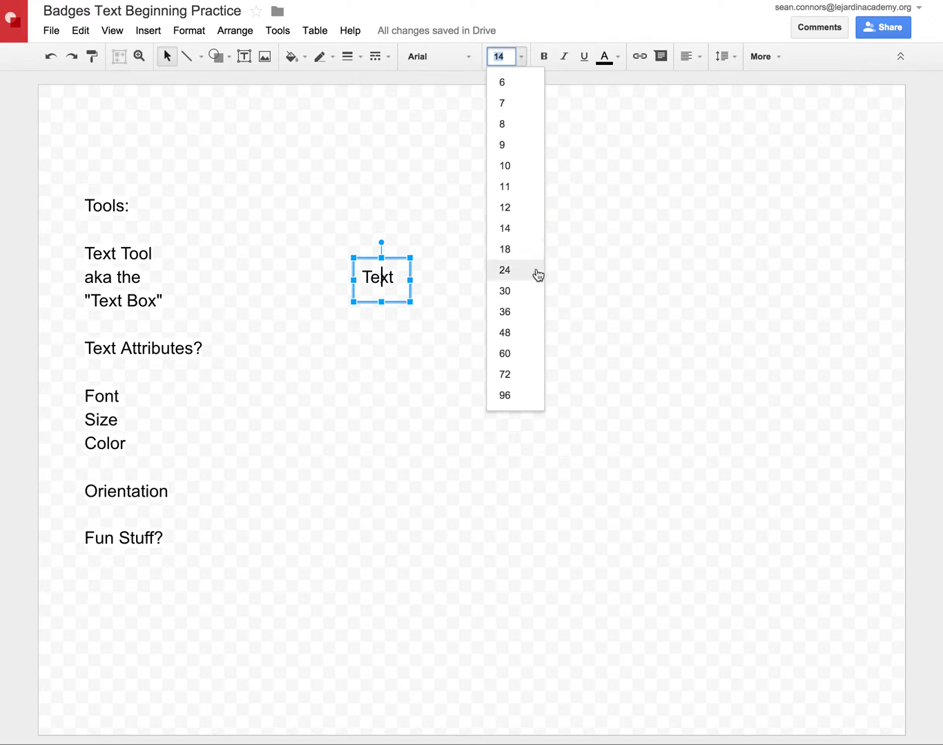
click(504, 374)
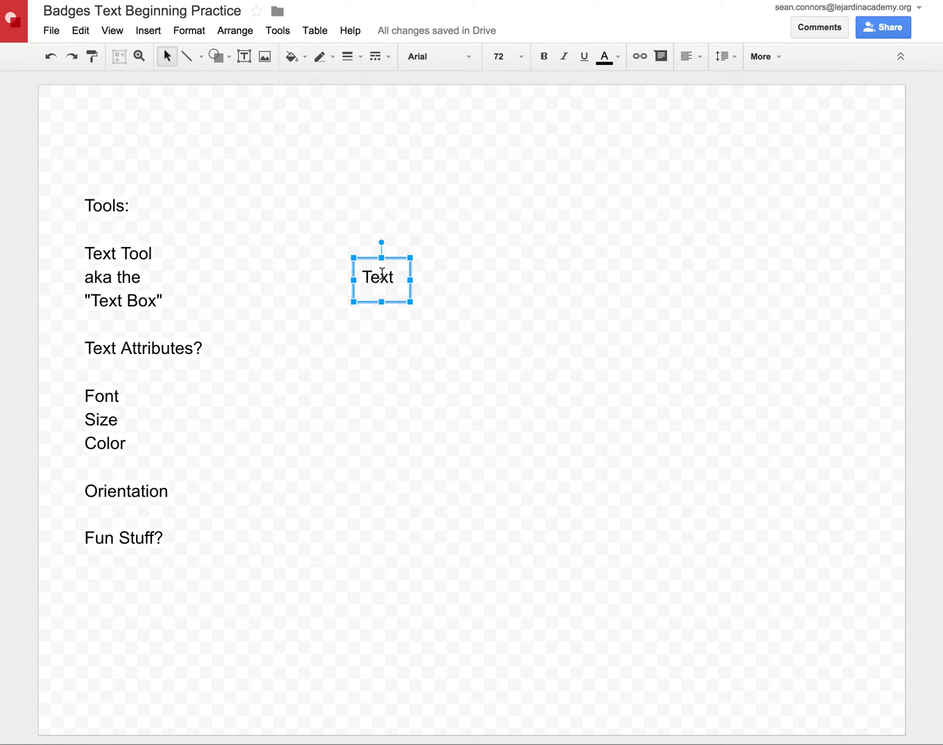
- Set the font size of the whole word "Text" to 72 and resize its text box to fit the word on one line
drag(400, 278, 363, 277)
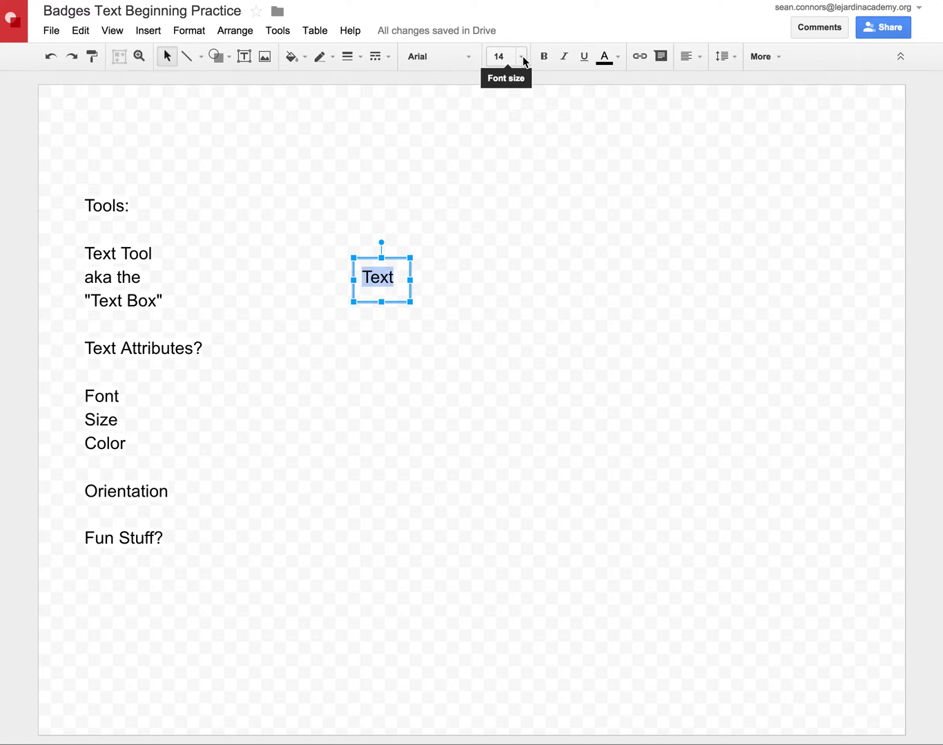
click(373, 277)
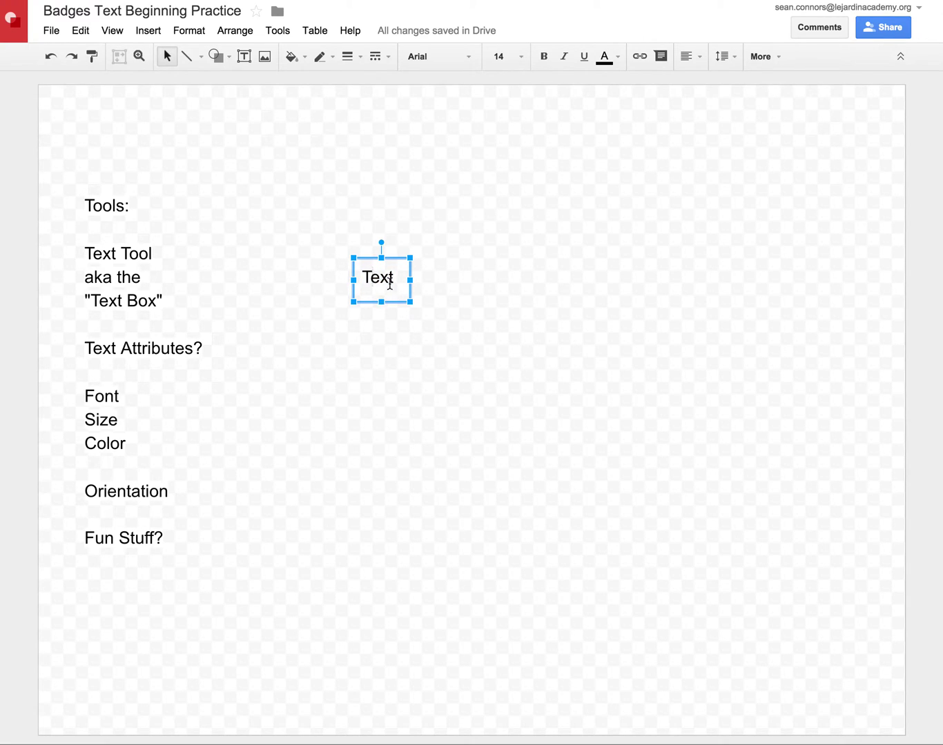
drag(391, 277, 345, 276)
click(400, 276)
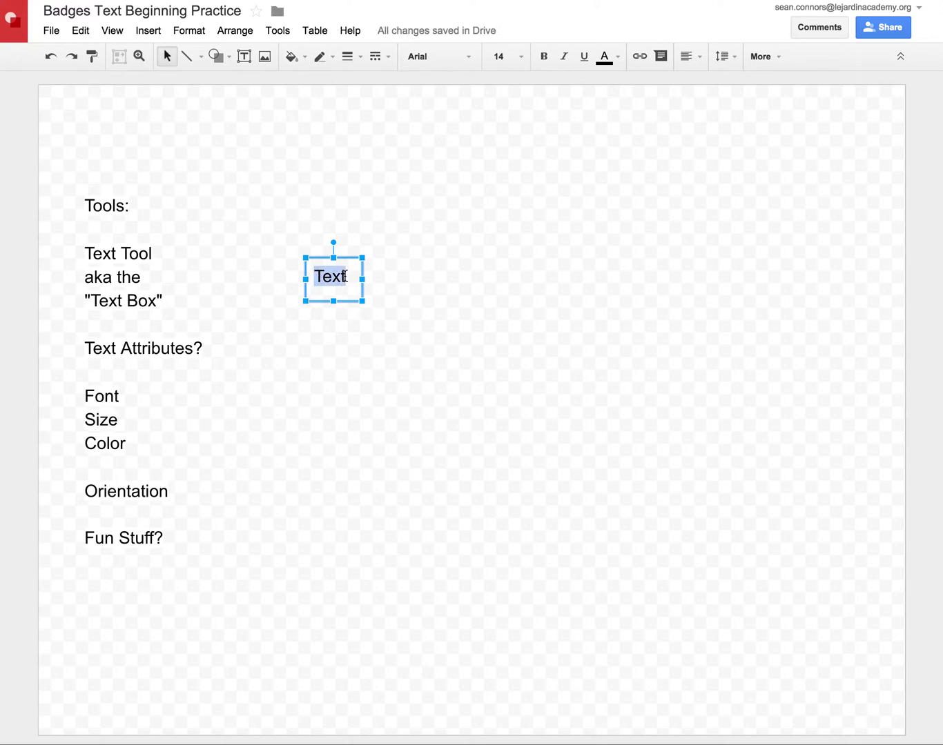
click(521, 58)
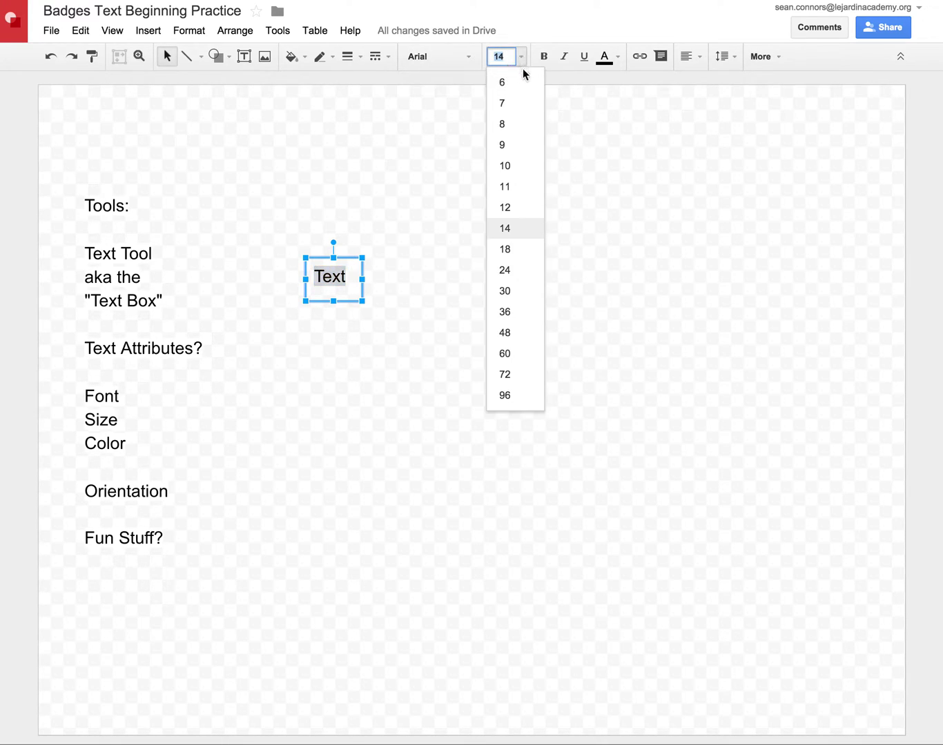
click(510, 374)
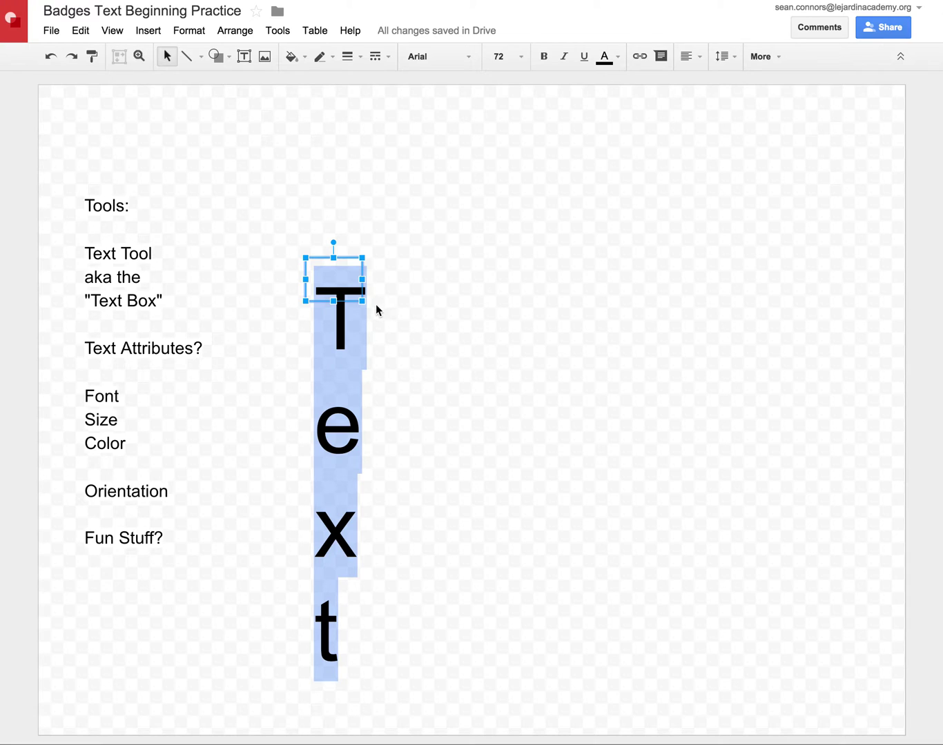
drag(363, 301, 553, 475)
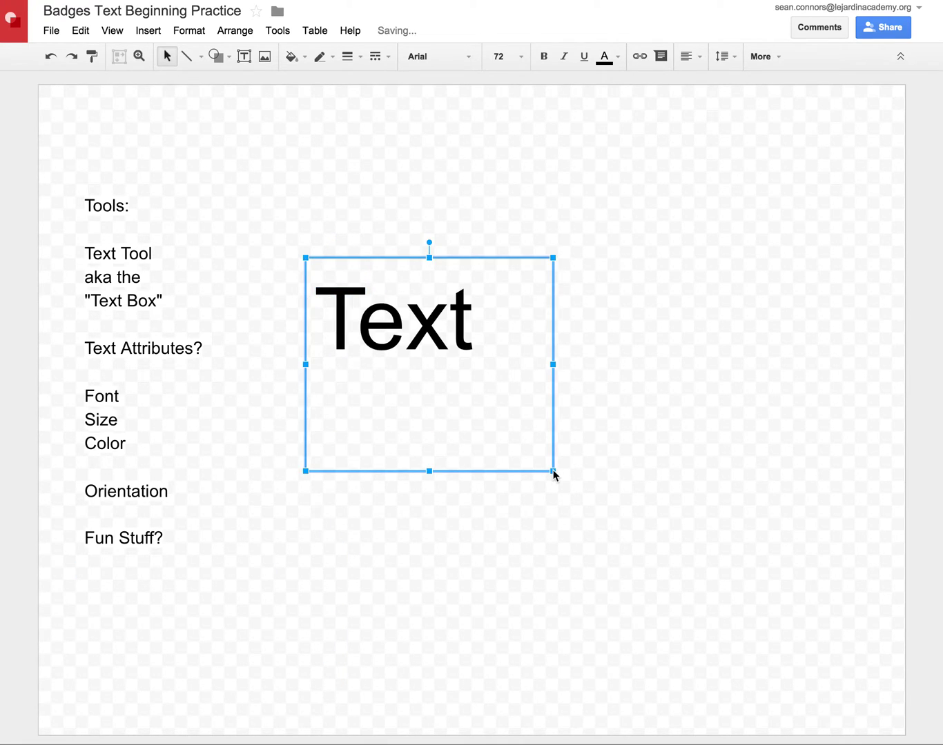
drag(555, 474, 505, 382)
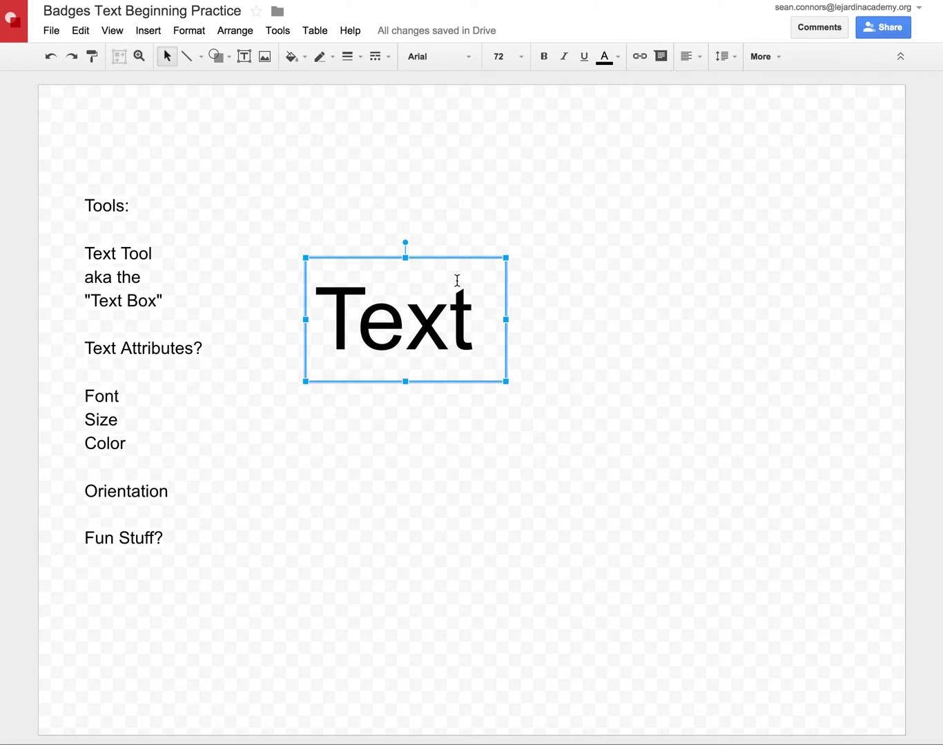
- Set the word "Text" to a custom font size of 144 and resize its text box to fit it on one line
click(522, 56)
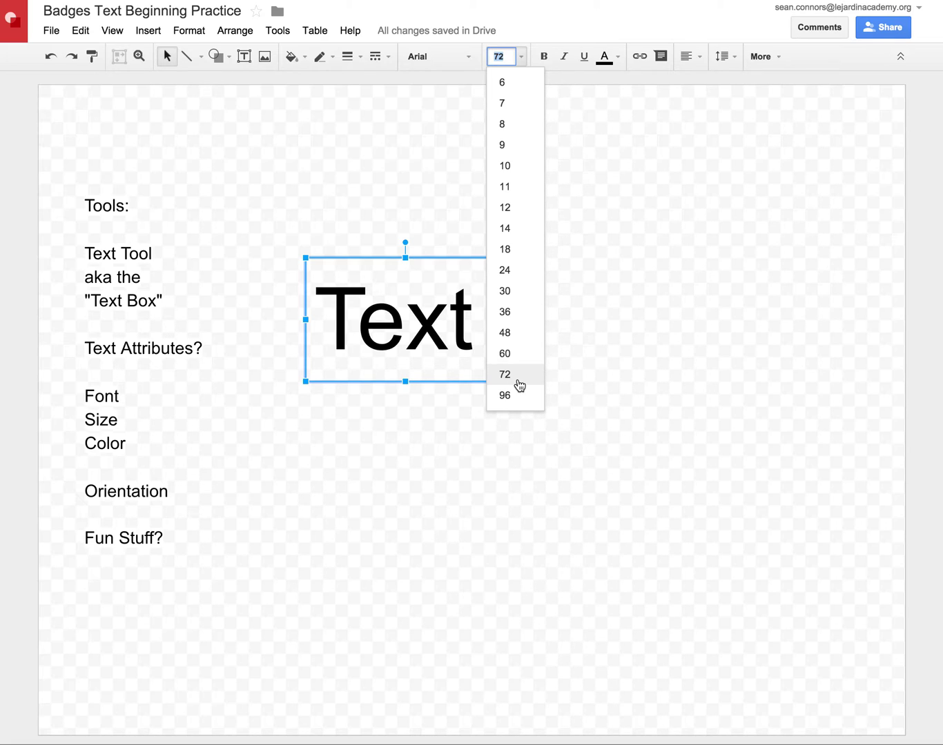
click(503, 55)
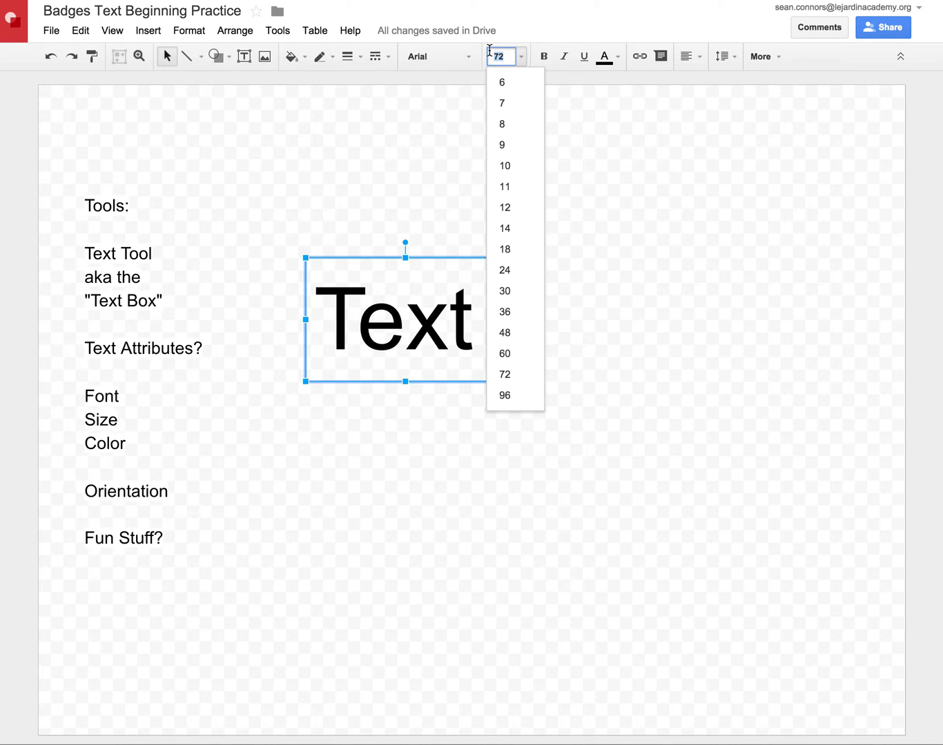
click(450, 317)
drag(473, 317, 324, 335)
click(499, 57)
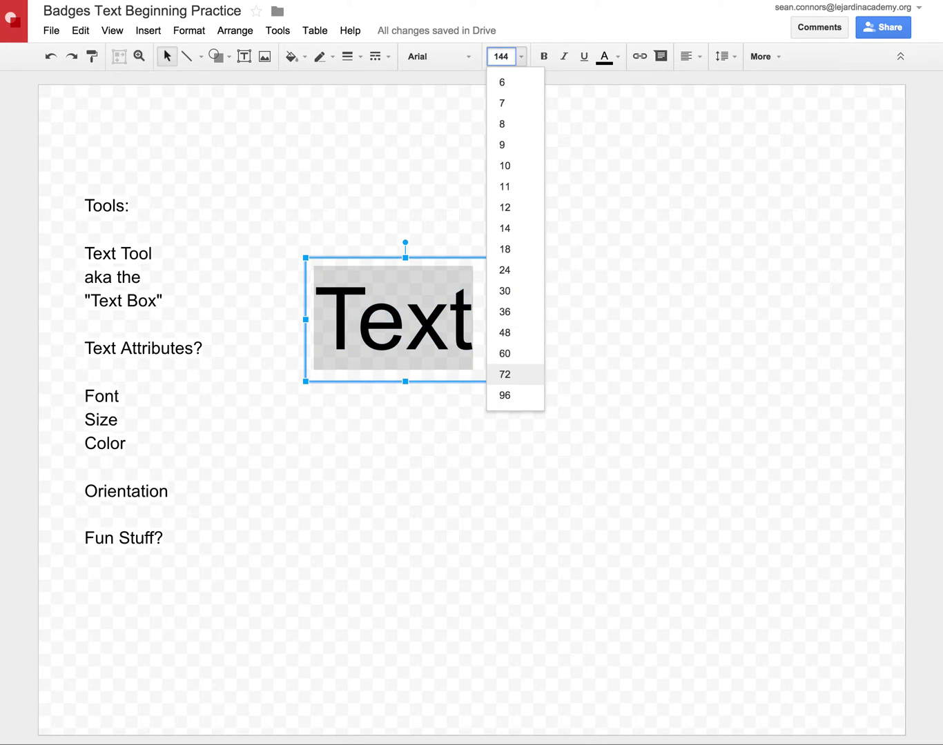
key(Return)
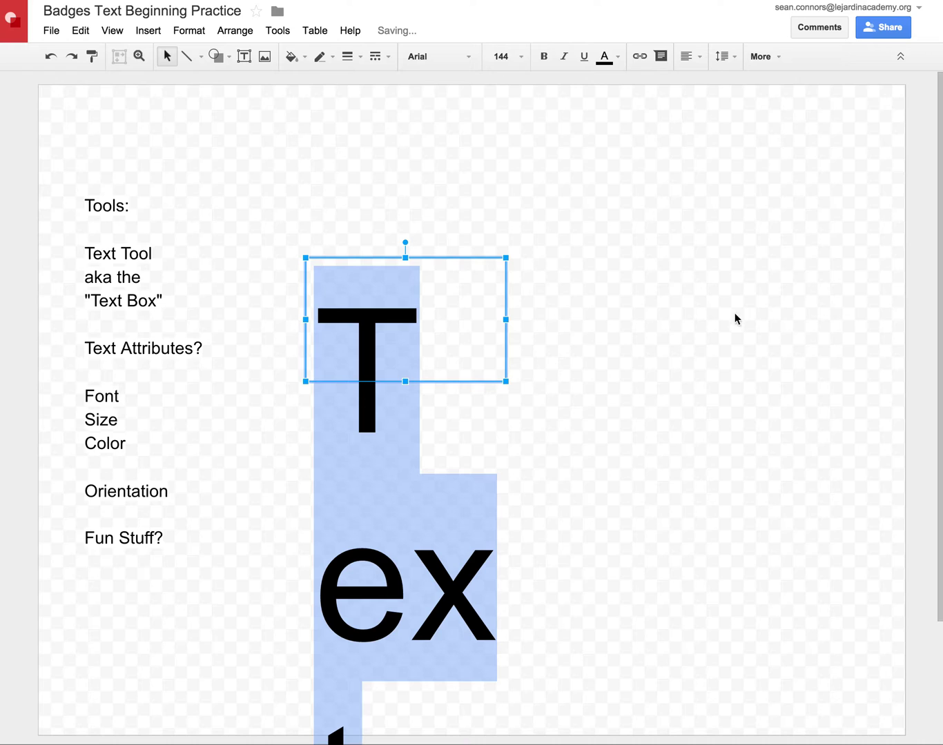
drag(504, 380, 663, 593)
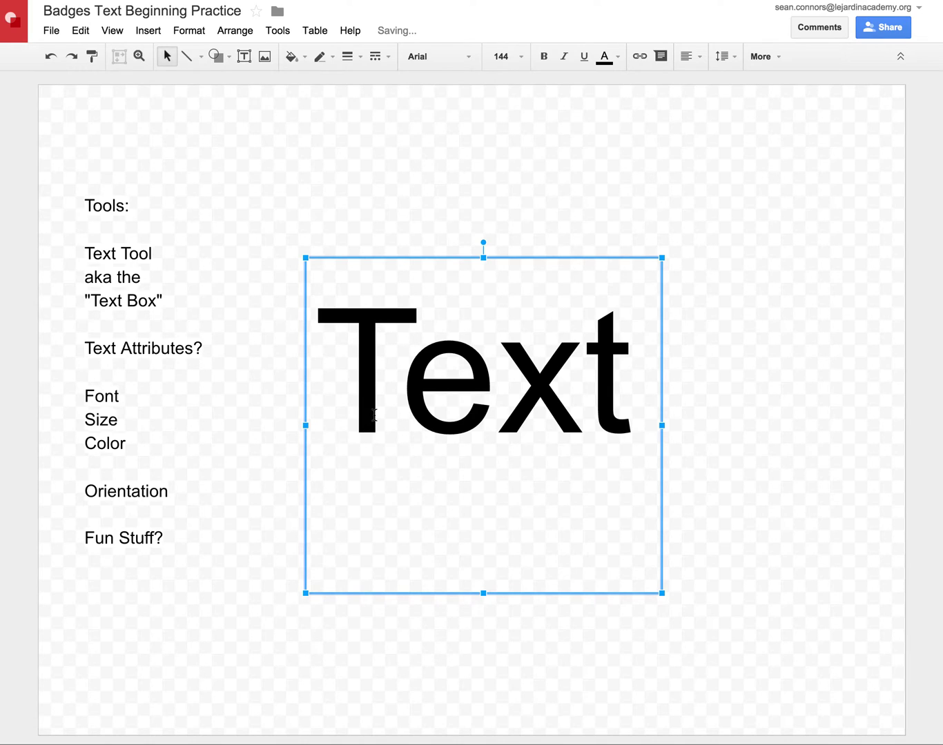
drag(661, 594, 664, 471)
- Change the font of the word "Text" to Happy Monkey and enlarge the text box to fit it on one line
drag(625, 359, 350, 361)
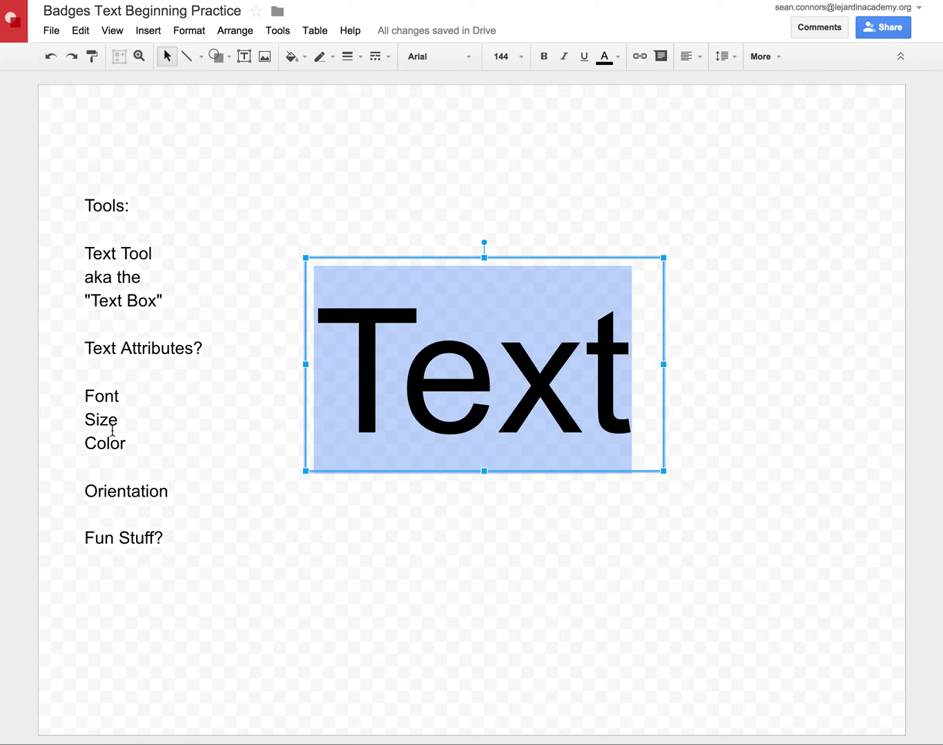
click(468, 57)
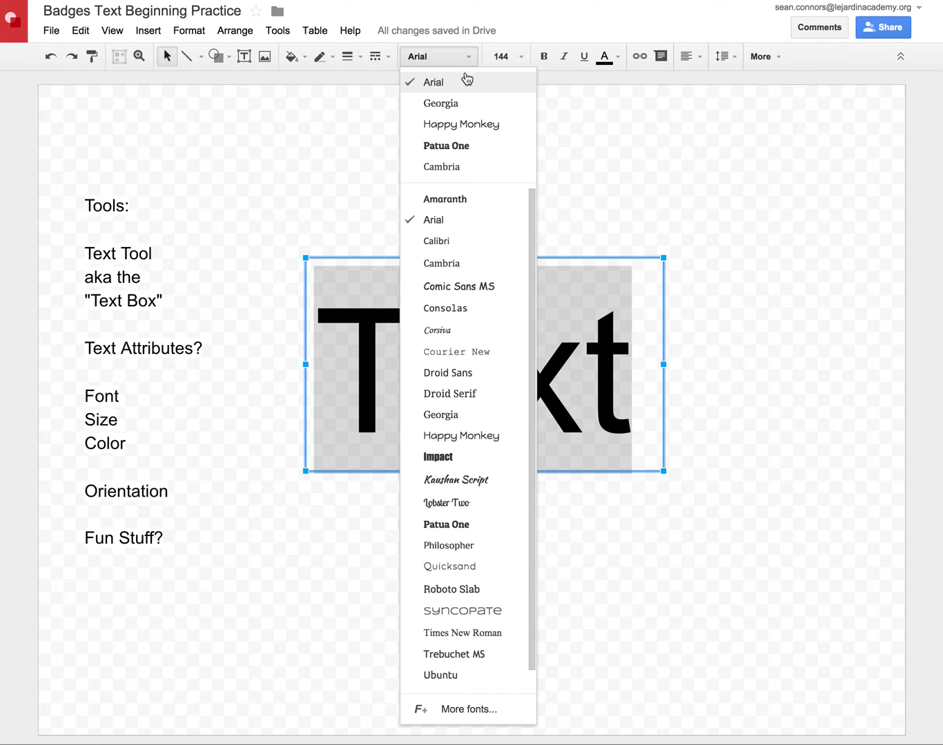
click(483, 441)
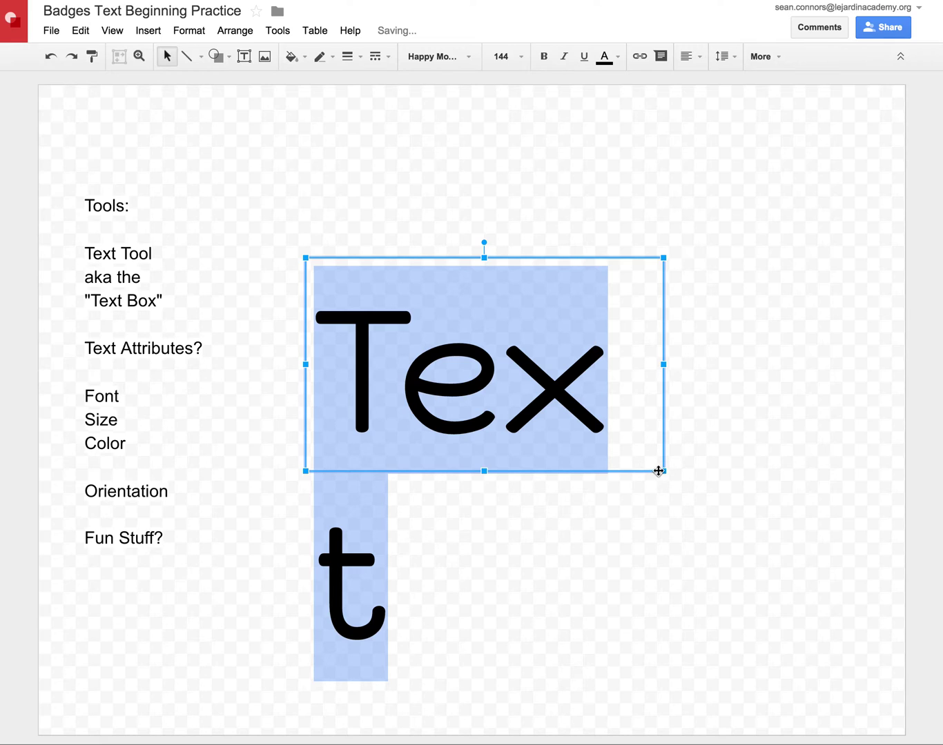
drag(663, 471, 821, 658)
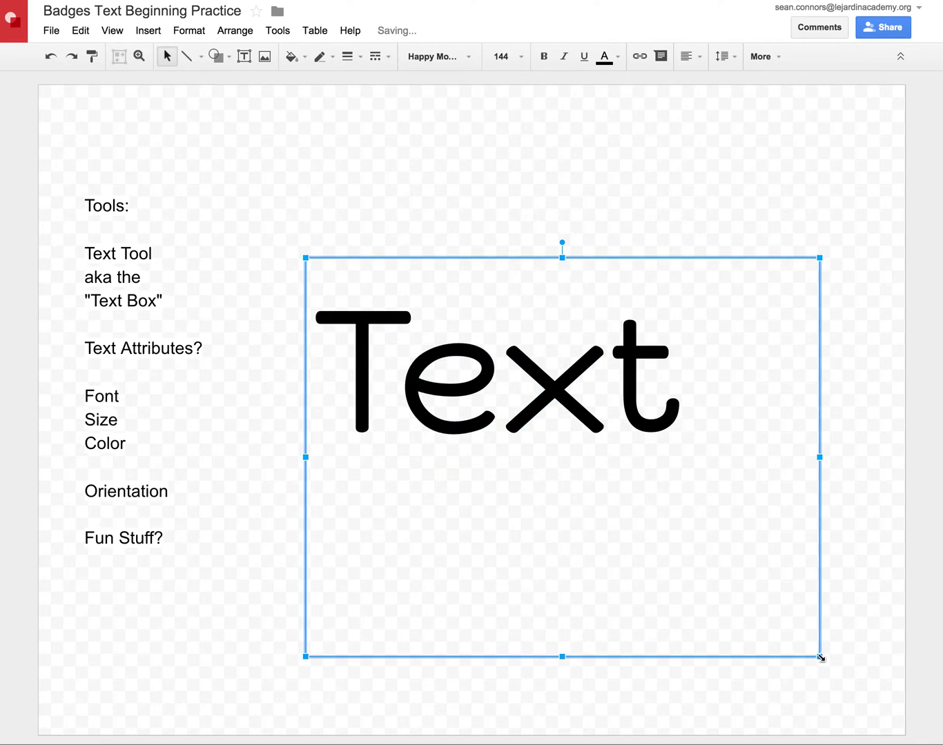
- Move the "Text" box slightly up and toward the notes, and change the word's font to Lobster Two
mouse_move(660, 357)
mouse_down()
mouse_move(341, 370)
mouse_move(735, 356)
mouse_move(652, 347)
mouse_up()
double_click(603, 342)
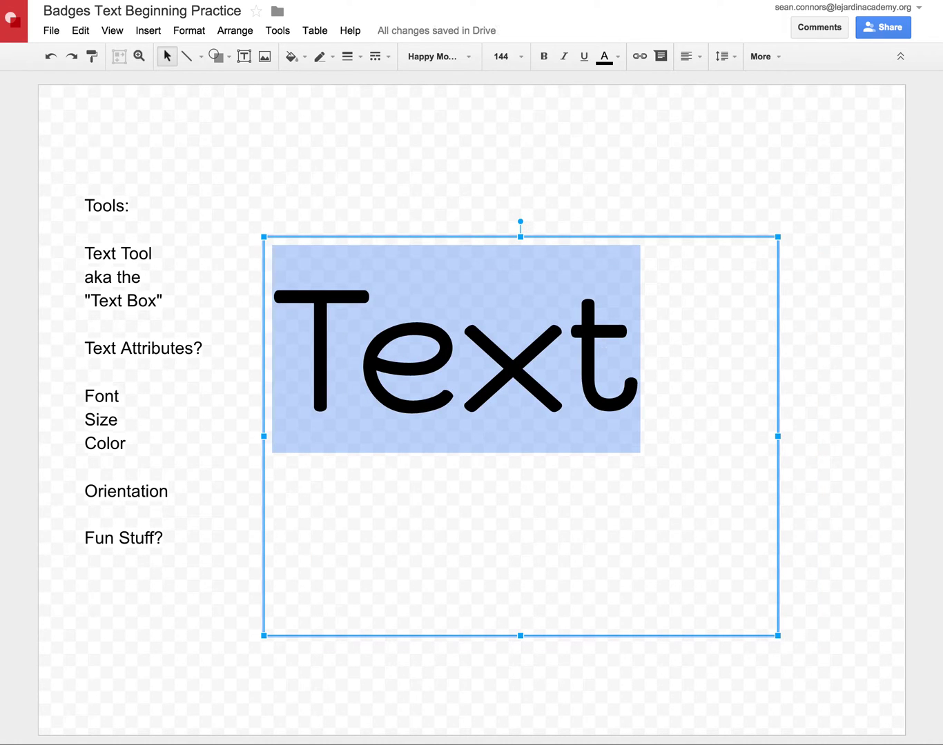
click(470, 57)
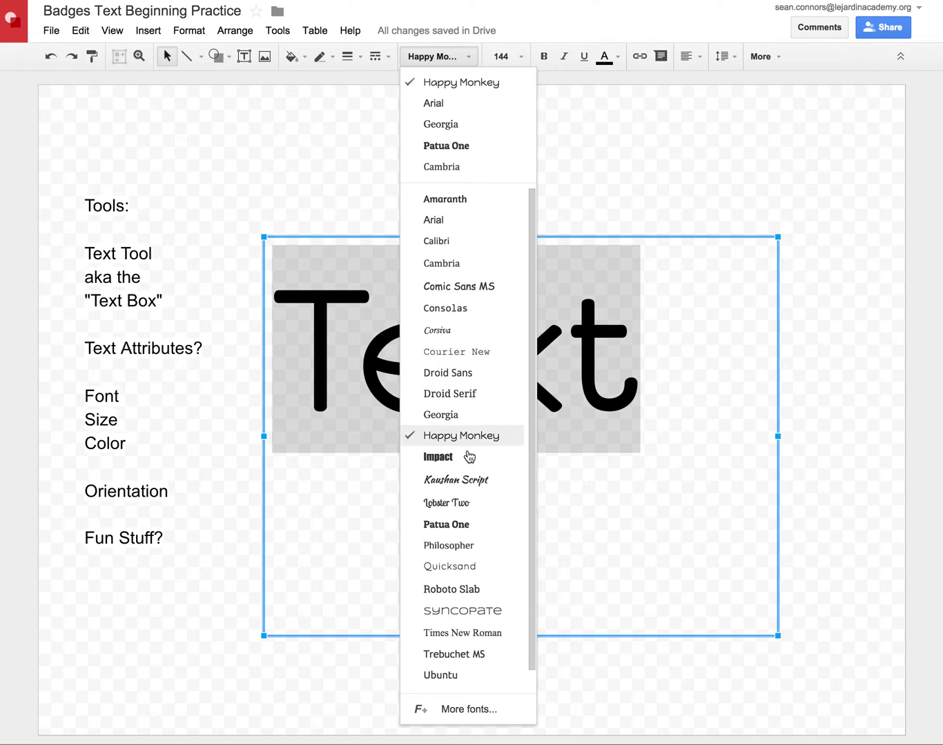
click(472, 504)
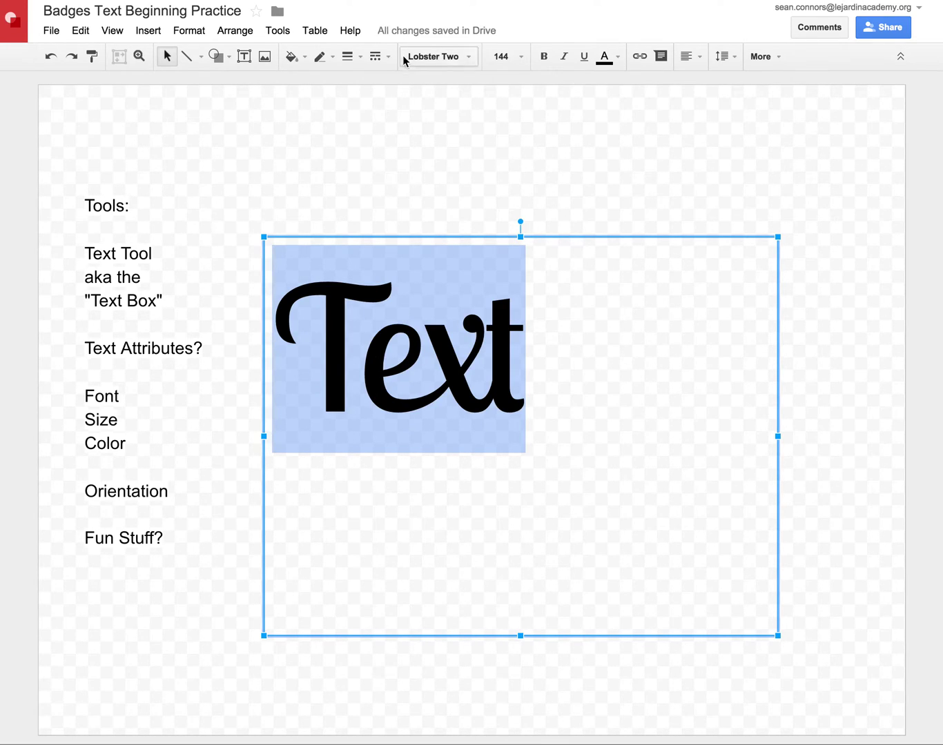
- Open the full font catalogue for the word "Text" and add Pacifico to the personal font list
click(471, 57)
scroll(478, 597, down, 1)
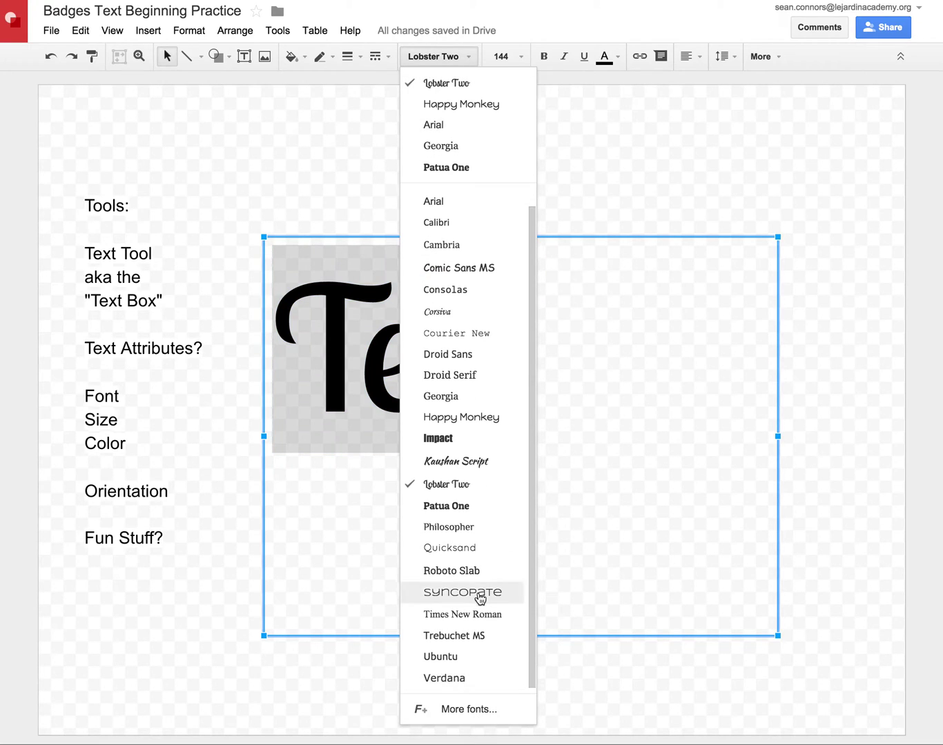
click(463, 711)
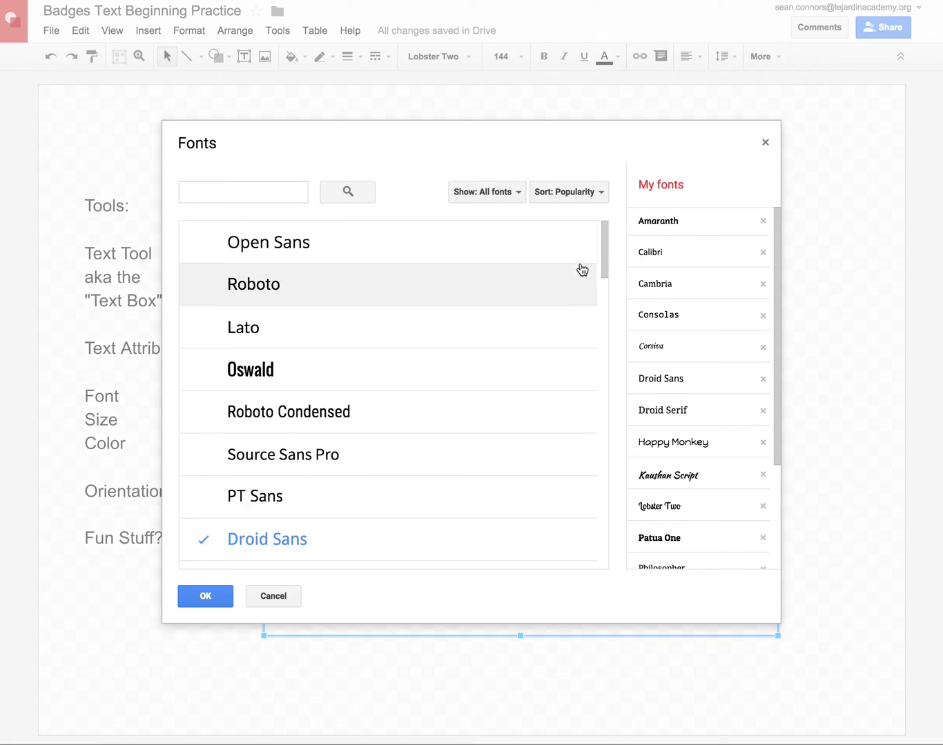
drag(603, 238, 582, 473)
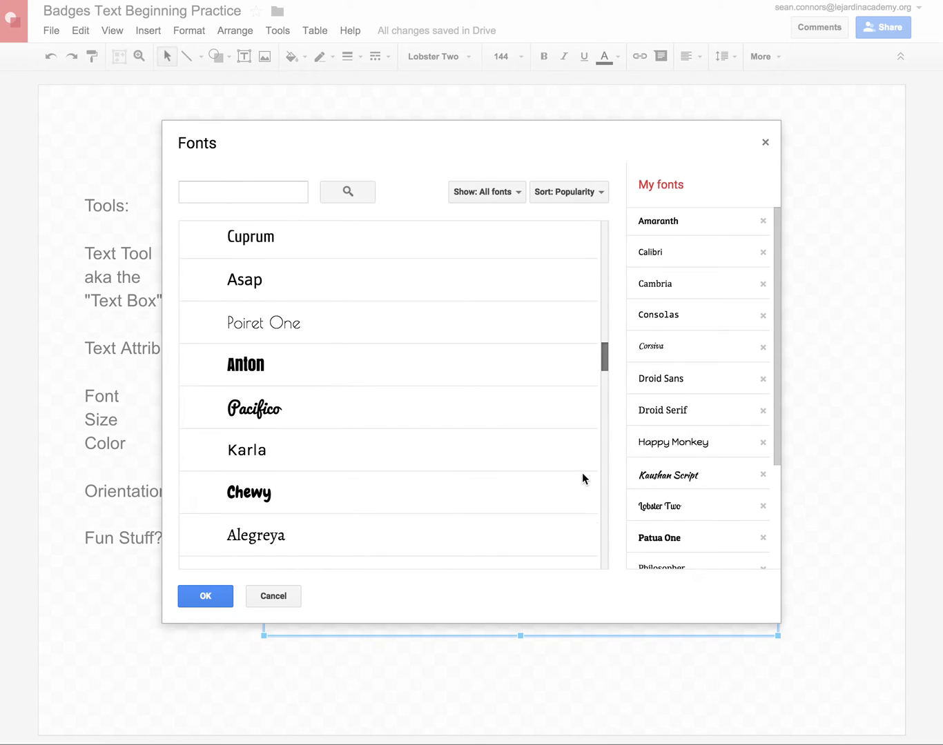
drag(581, 474, 581, 474)
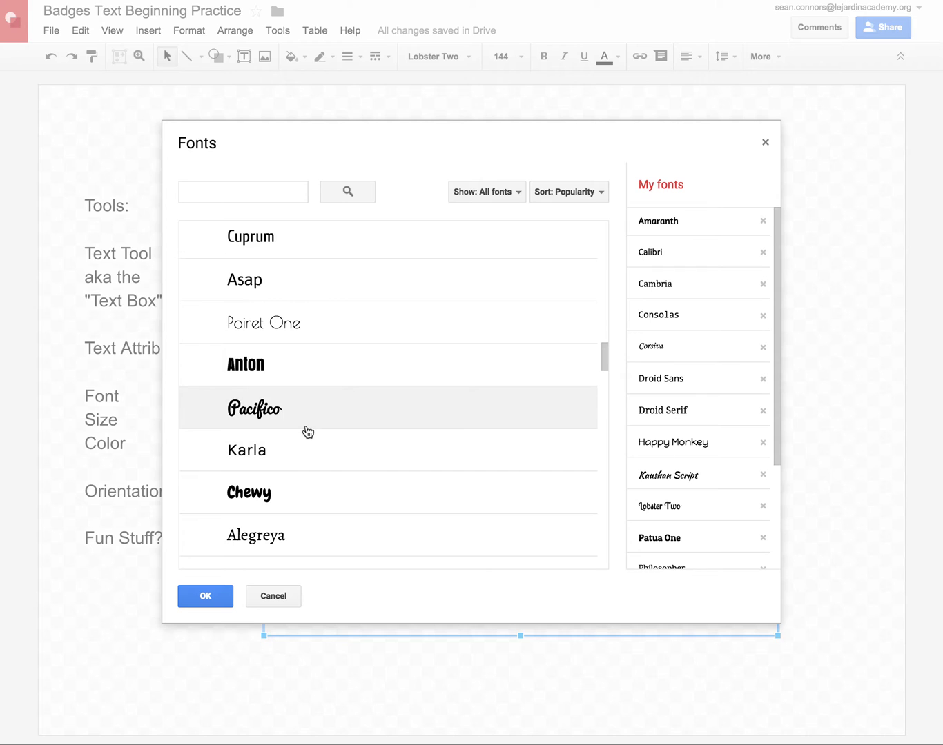
click(265, 416)
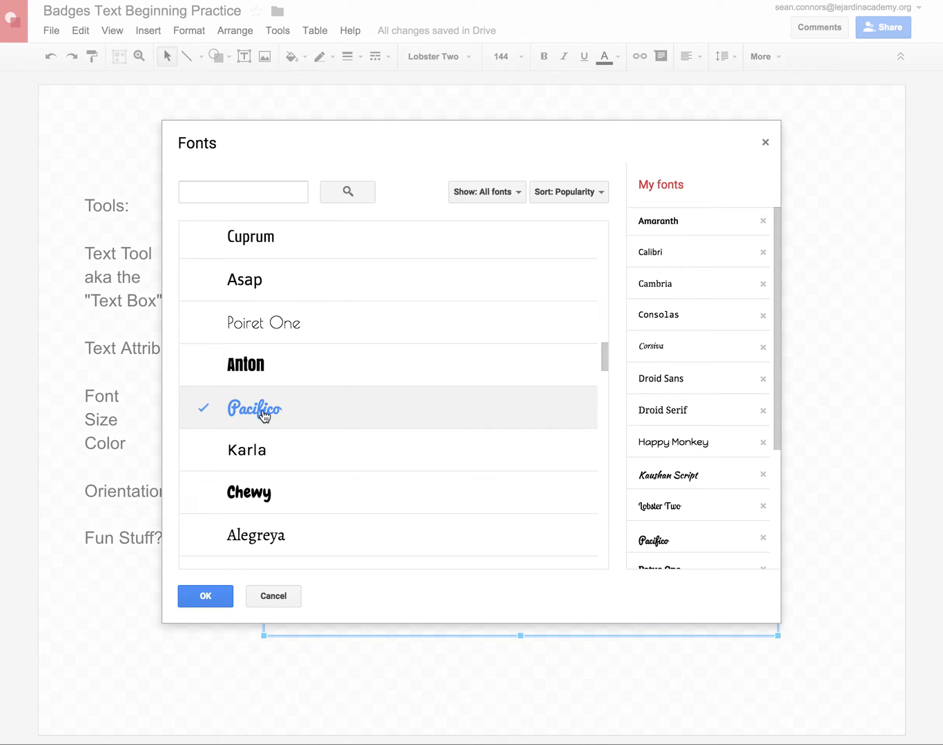
- Remove Droid Serif and Droid Sans from the personal font list
drag(775, 280, 744, 424)
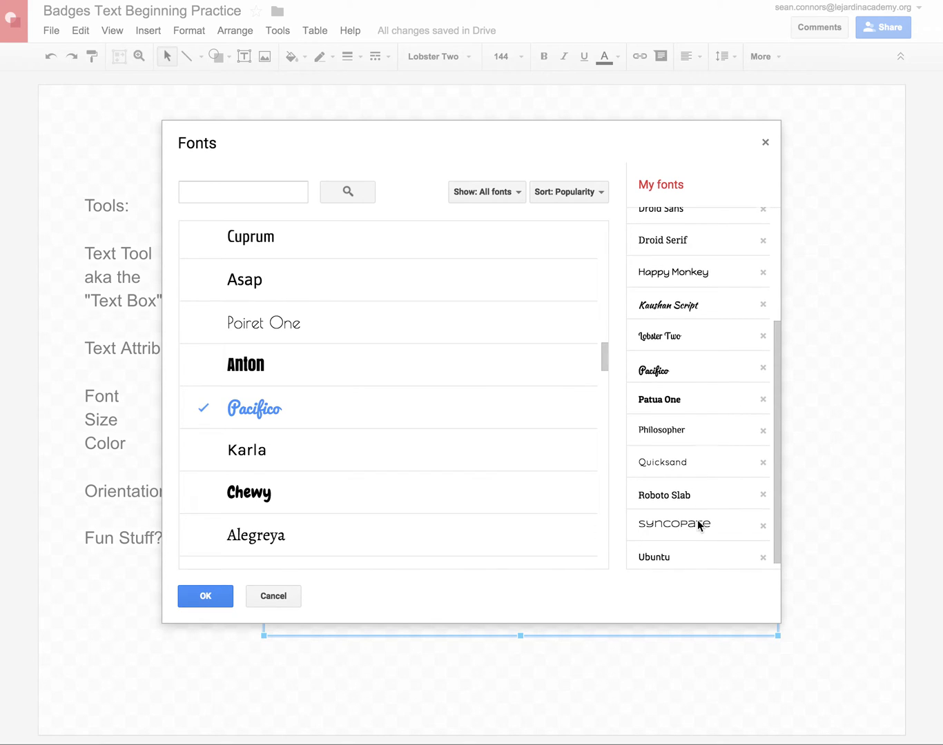
click(762, 243)
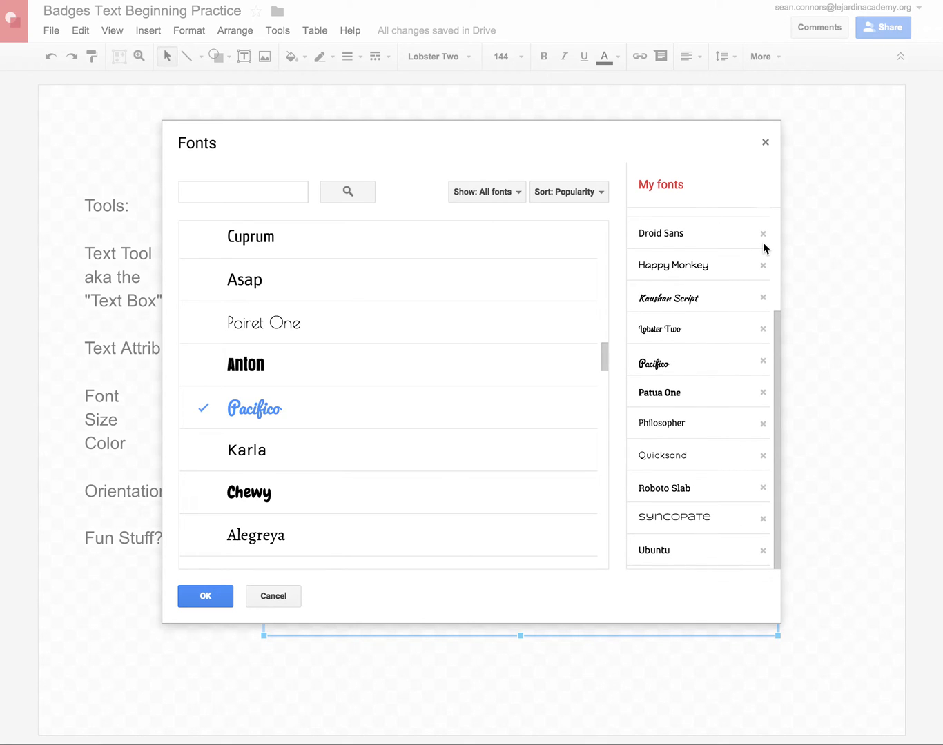
click(762, 236)
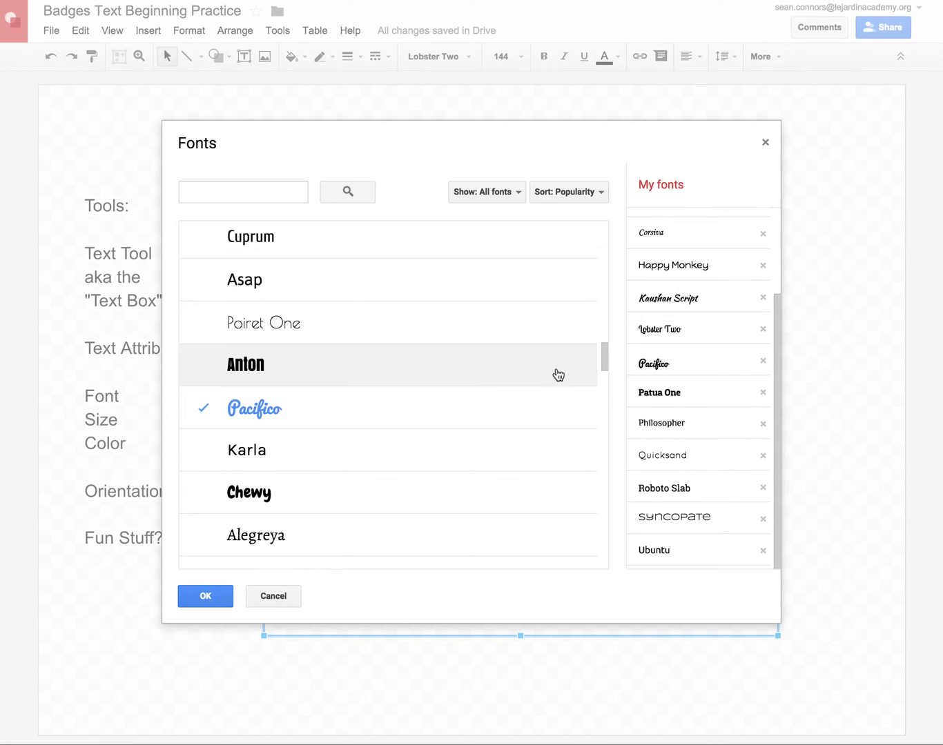
- Examine the less popular fonts further down the font catalogue
scroll(608, 362, down, 1)
drag(606, 361, 588, 547)
scroll(588, 551, down, 3)
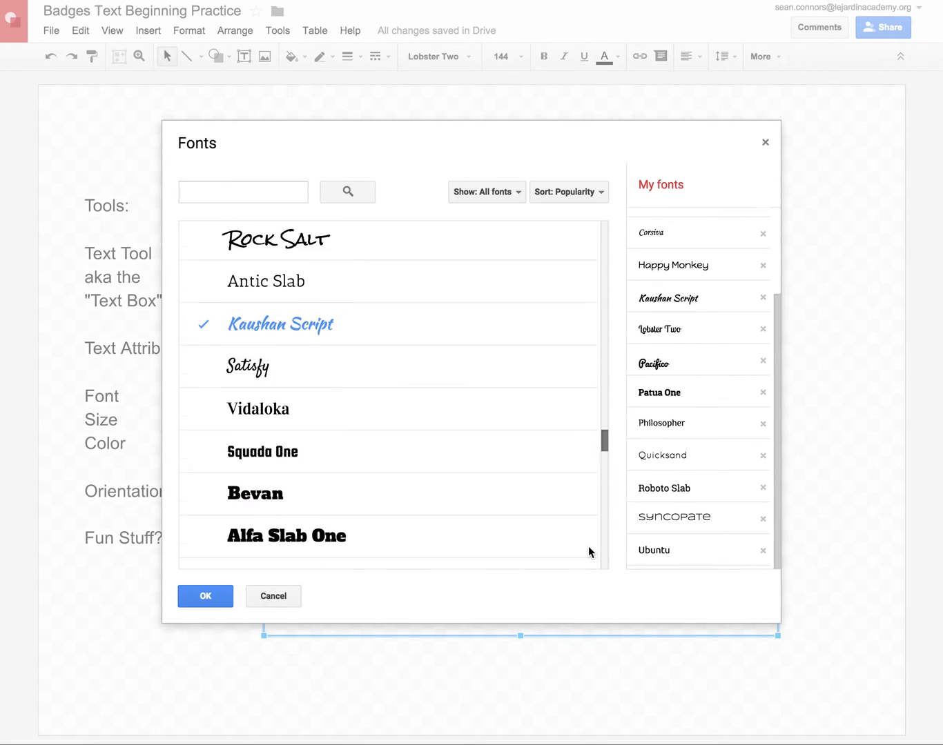
scroll(588, 548, up, 4)
scroll(592, 529, up, 2)
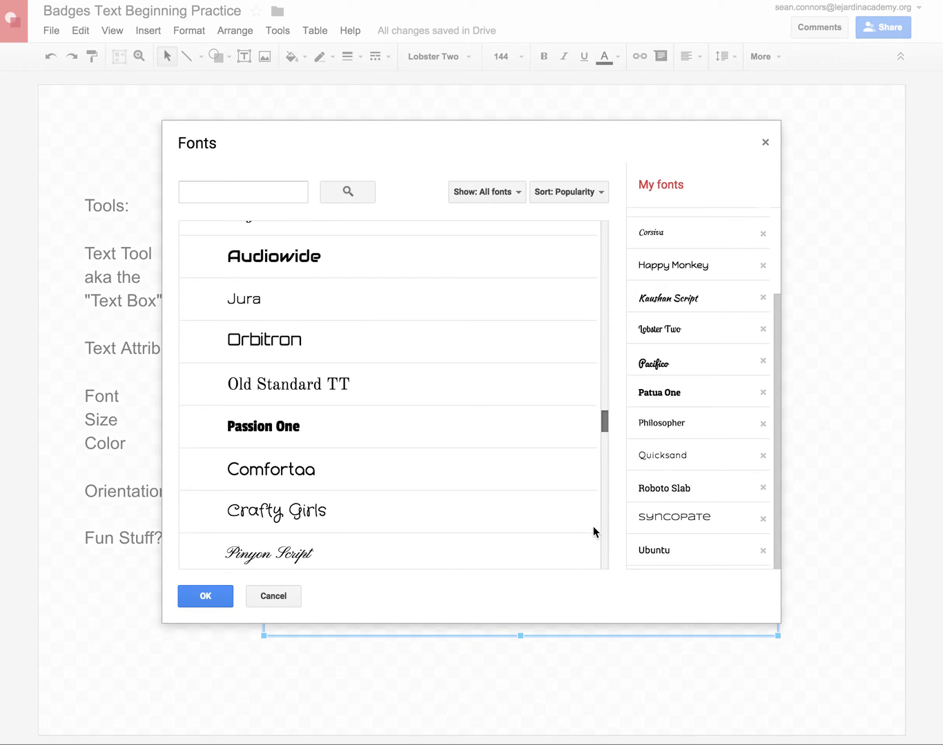
scroll(593, 524, up, 3)
scroll(596, 518, up, 6)
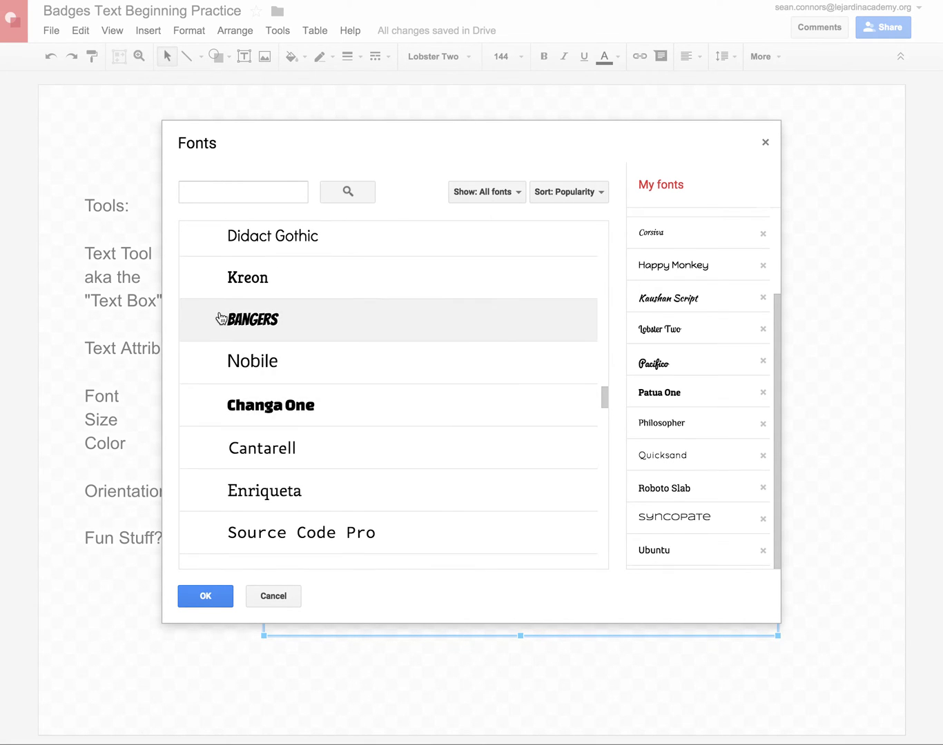
- Search the font catalogue for "architects"
click(230, 192)
text(a)
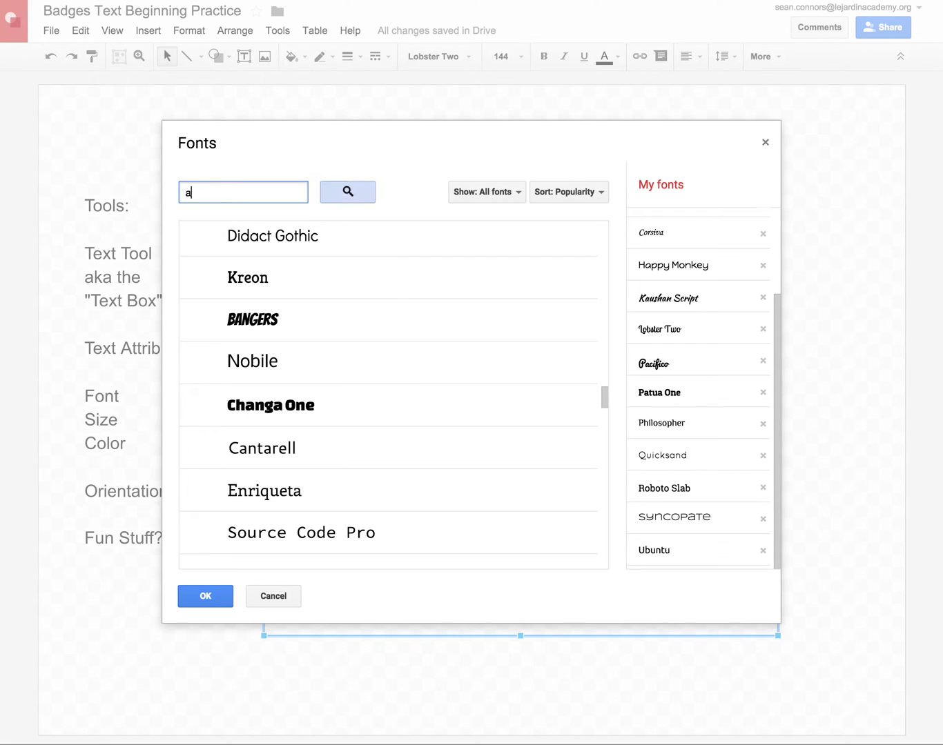
text(rchitects)
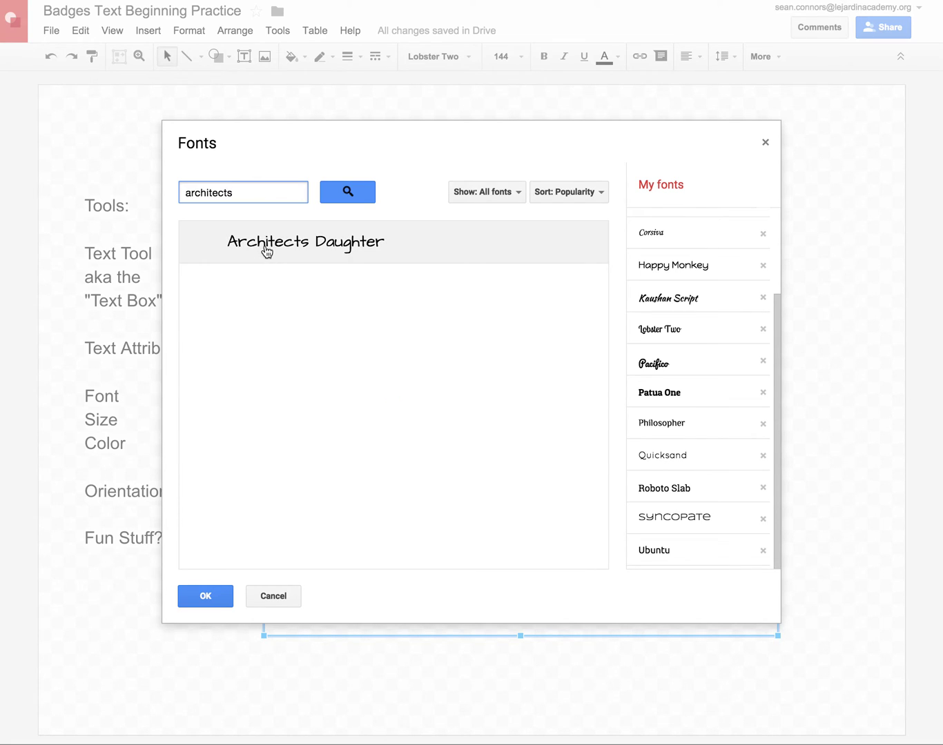
- Sort the font catalogue by Trending, add Shojumaru to the personal font list and confirm the font selection
click(589, 200)
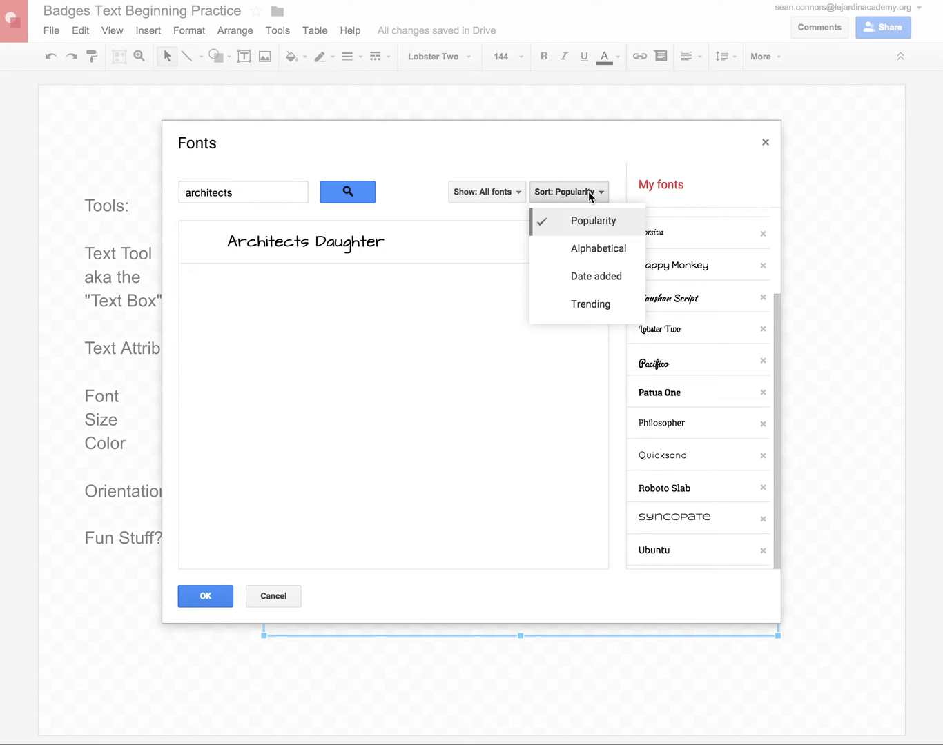
click(589, 306)
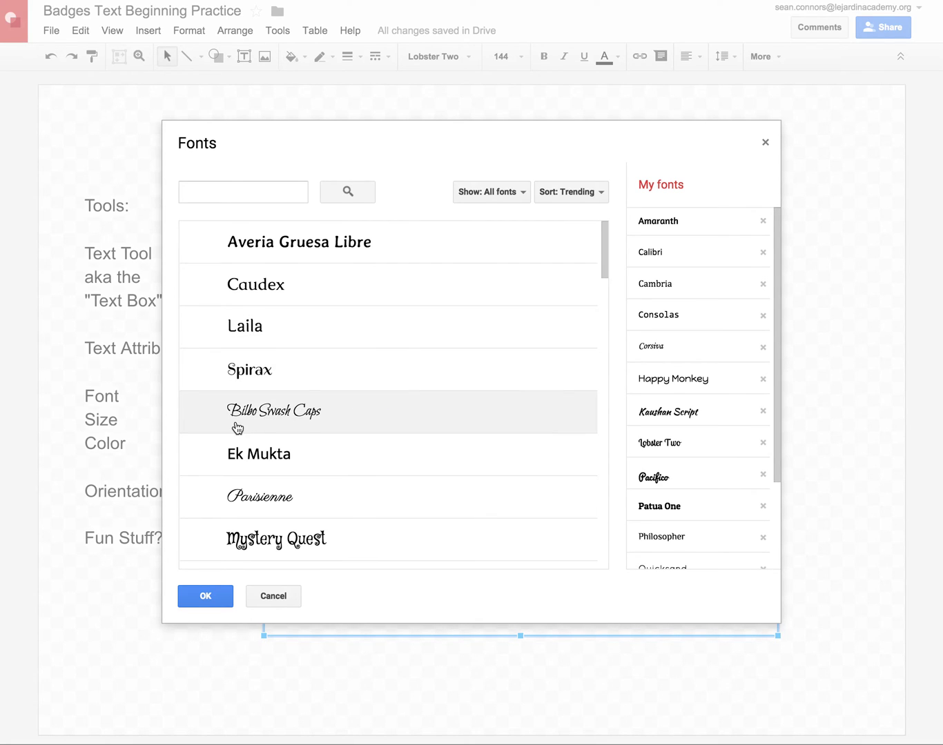
drag(600, 261, 586, 327)
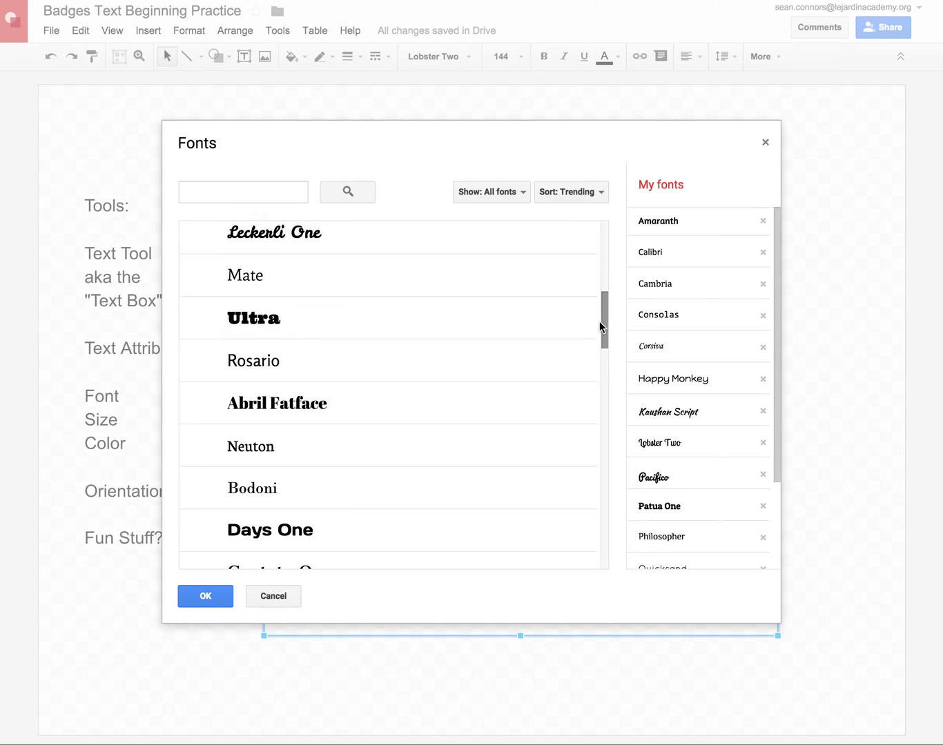
drag(603, 314, 603, 347)
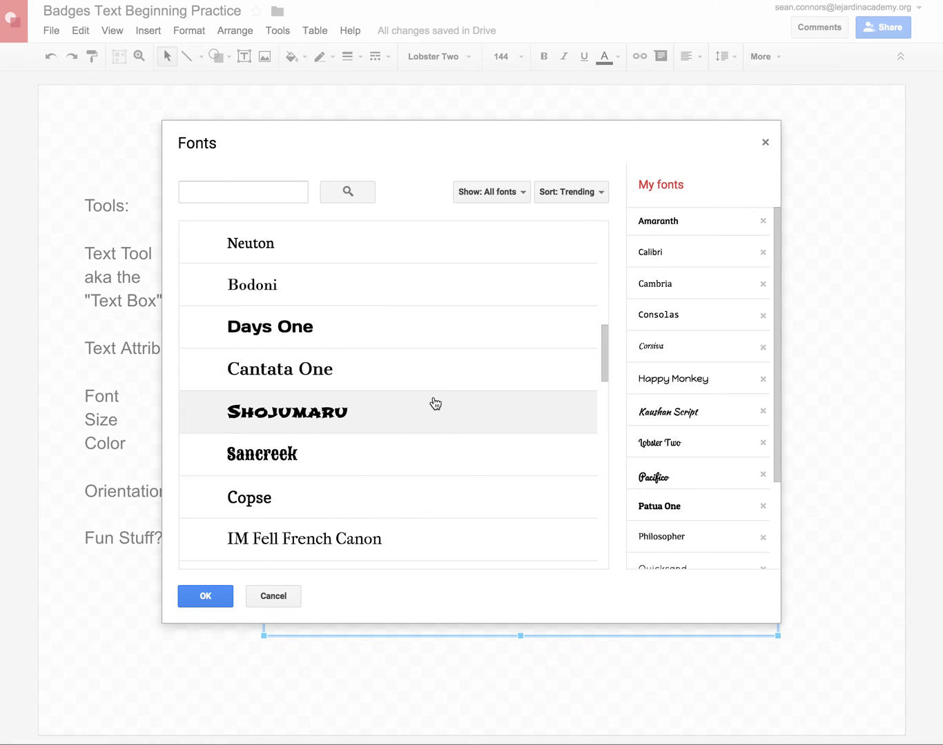
click(408, 421)
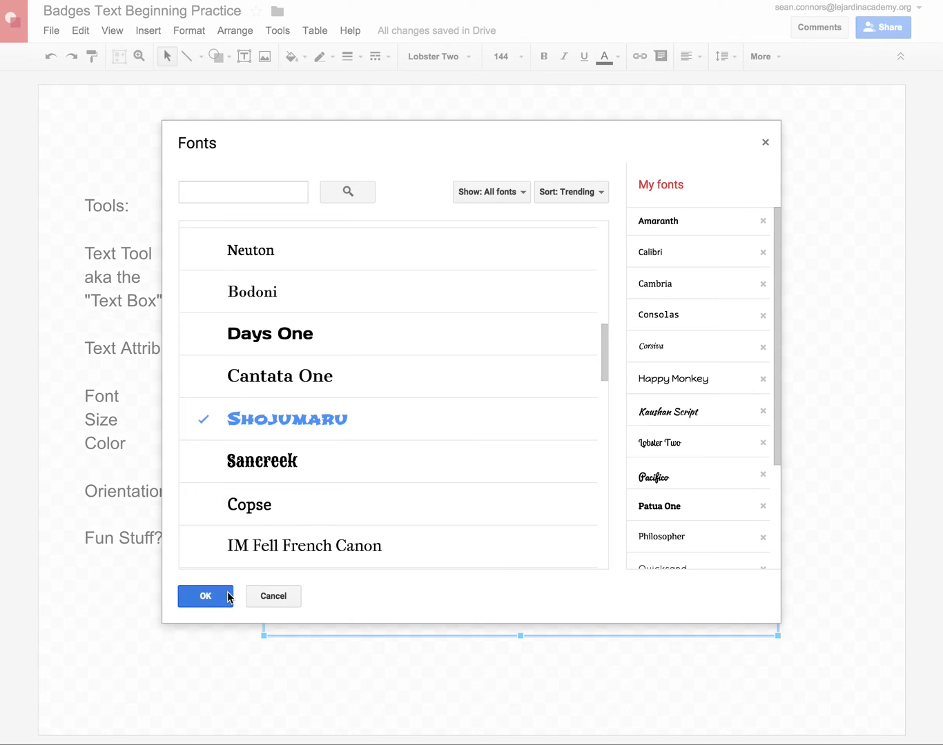
click(206, 596)
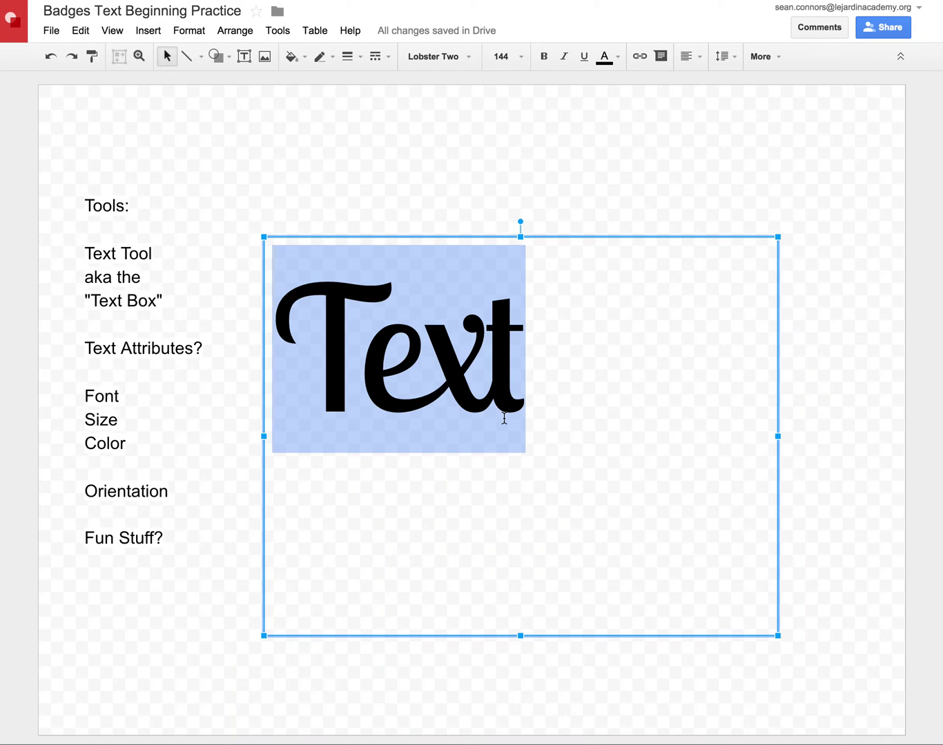
- Change the font of the word "Text" to Shojumaru and resize its text box to fit the word on one line
click(468, 58)
click(488, 597)
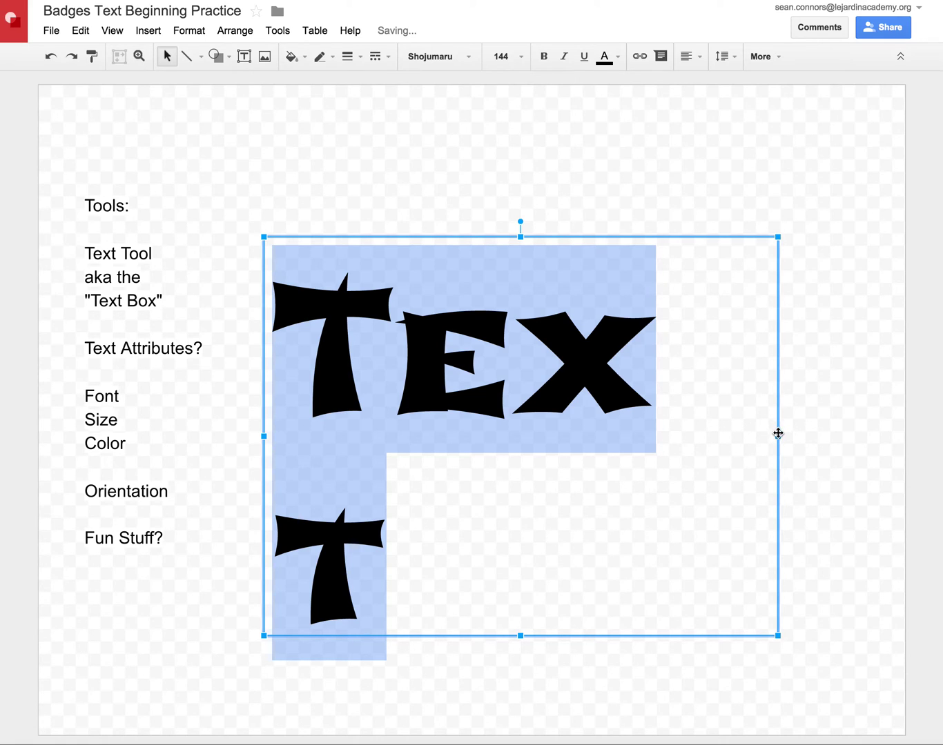
drag(778, 436, 806, 438)
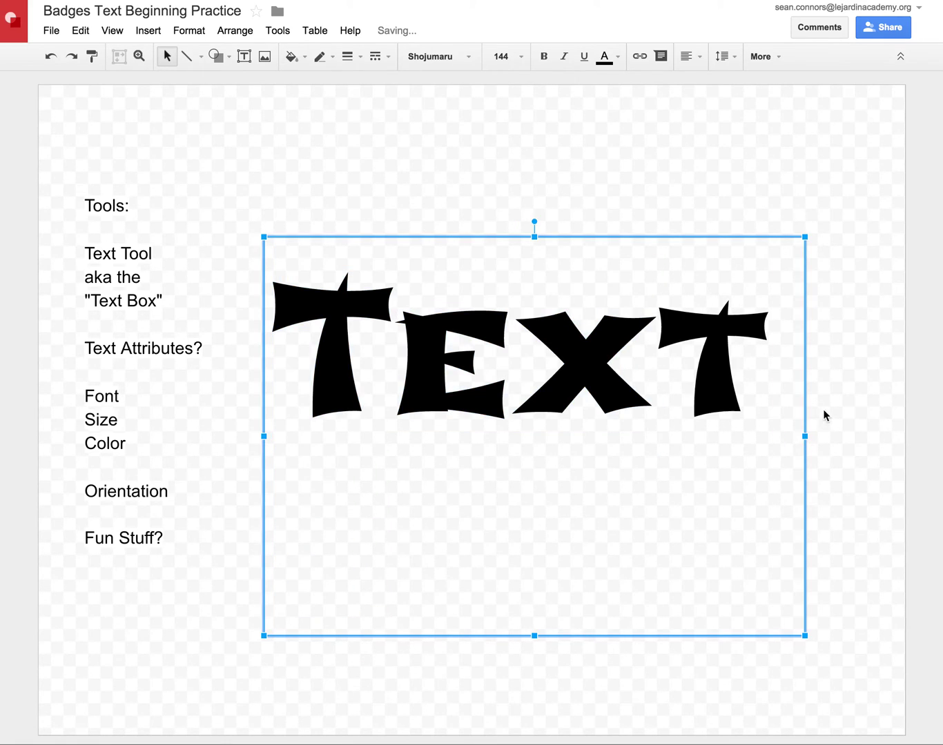
drag(534, 598, 538, 482)
click(641, 181)
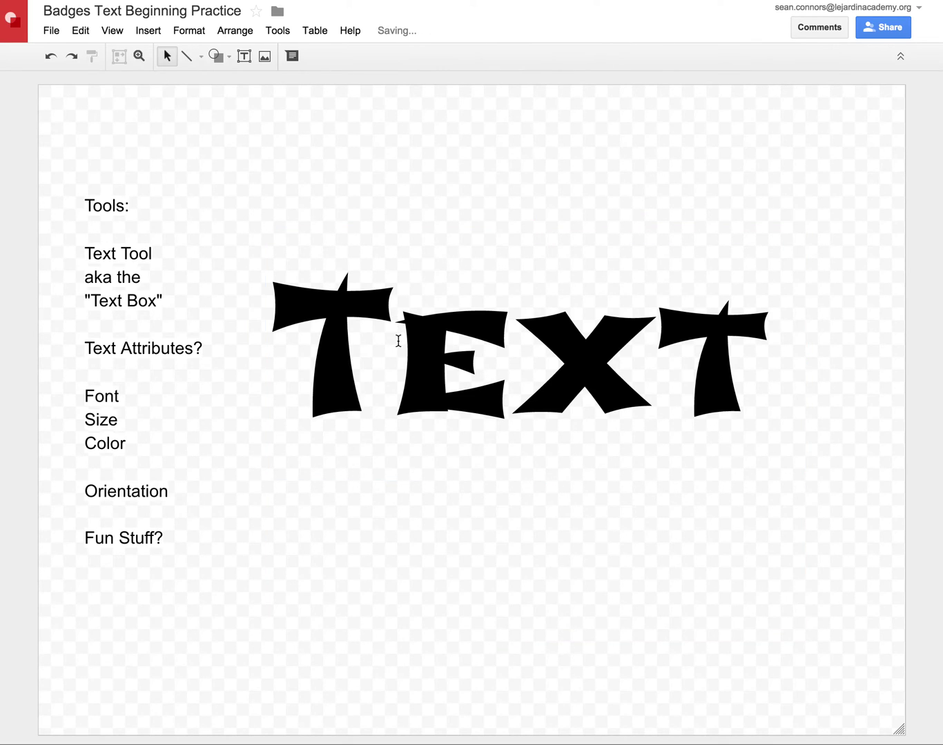
- Apply a red highlight to the whole word "Text"
click(423, 338)
drag(754, 367, 310, 362)
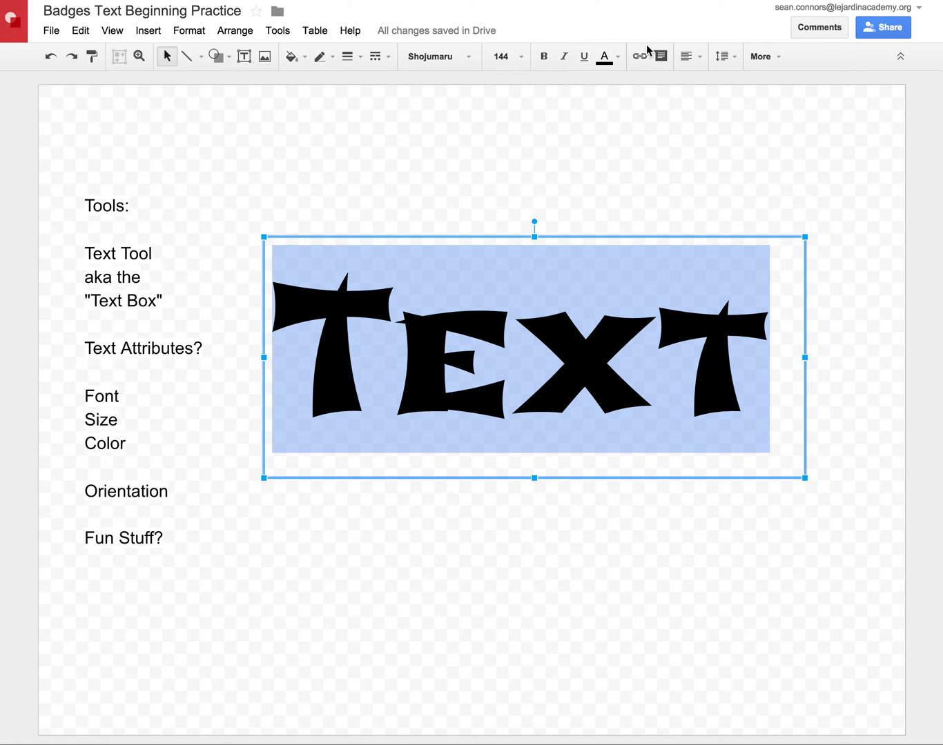
click(617, 57)
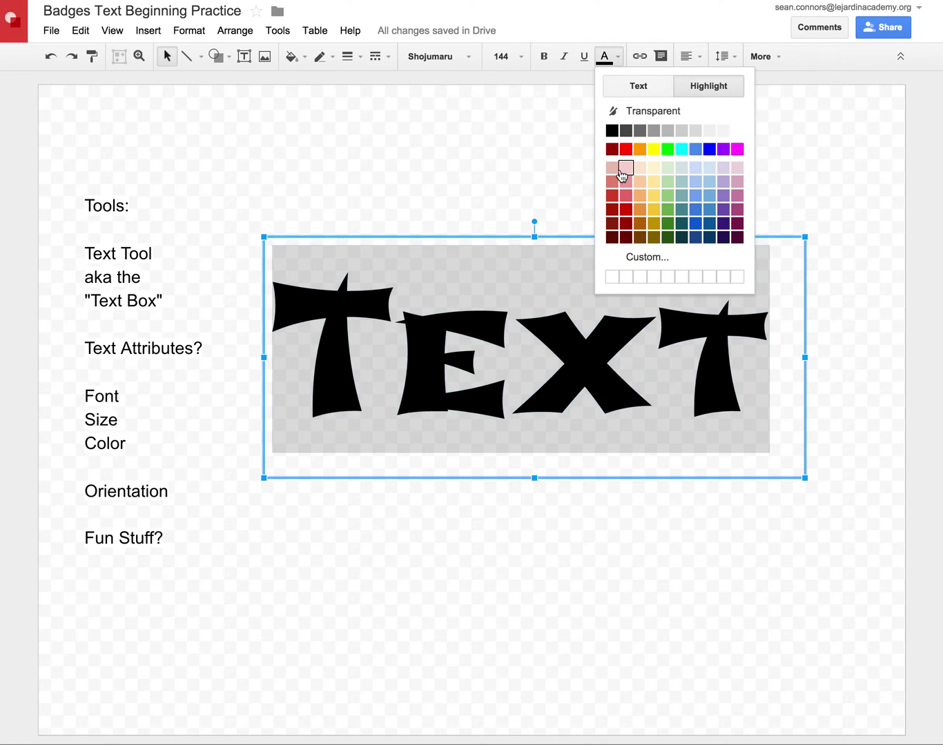
click(627, 149)
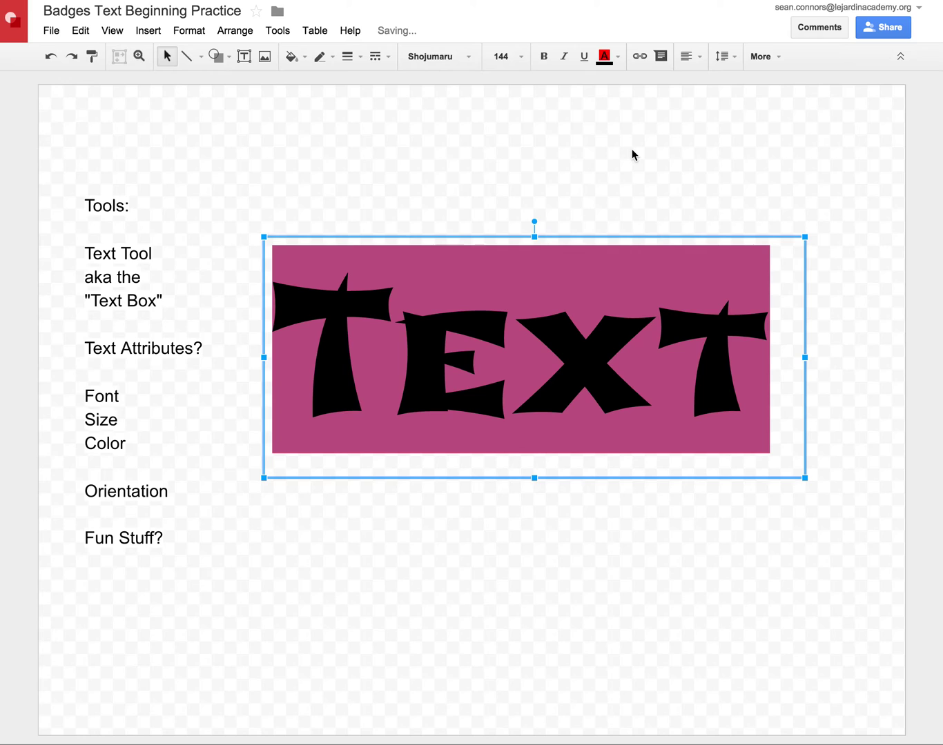
click(632, 154)
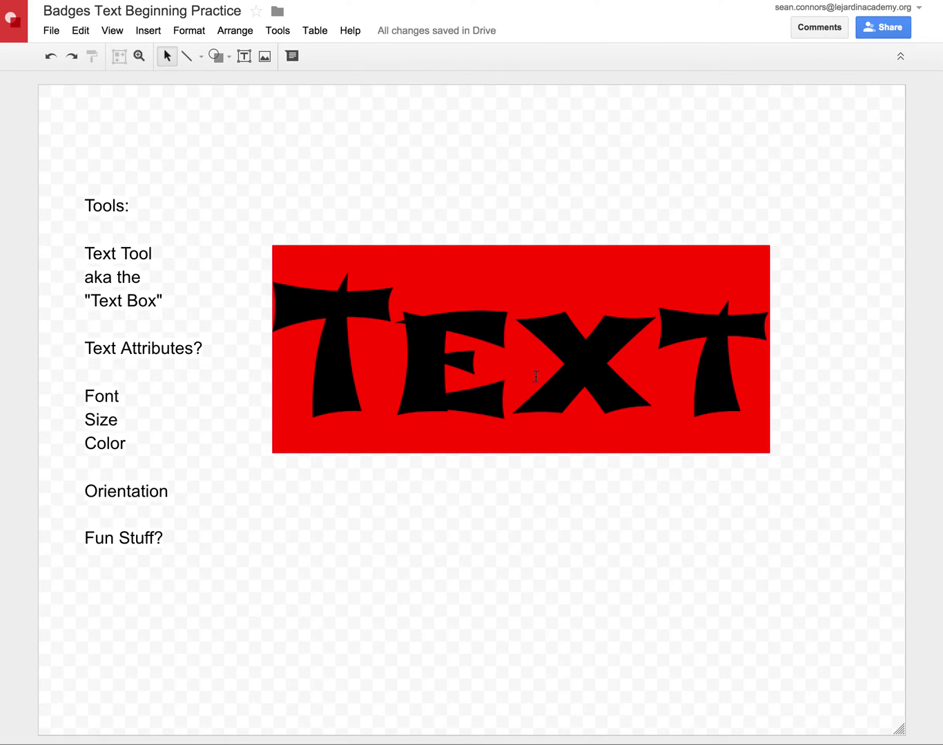
- Set the highlight of the whole word "Text" to transparent
click(761, 374)
drag(738, 373, 314, 364)
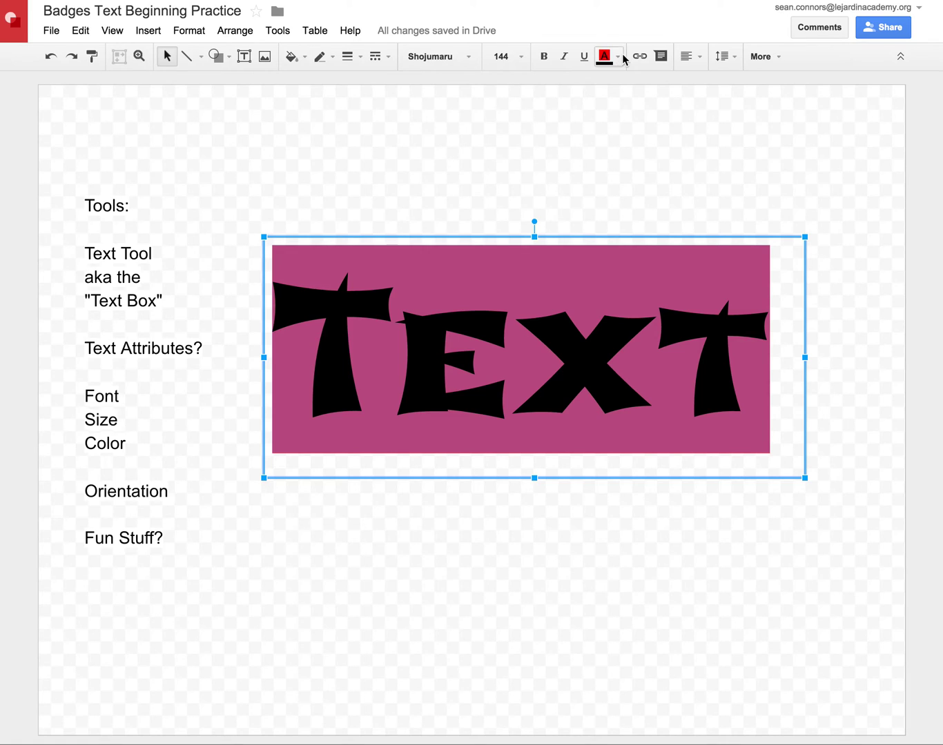
click(621, 57)
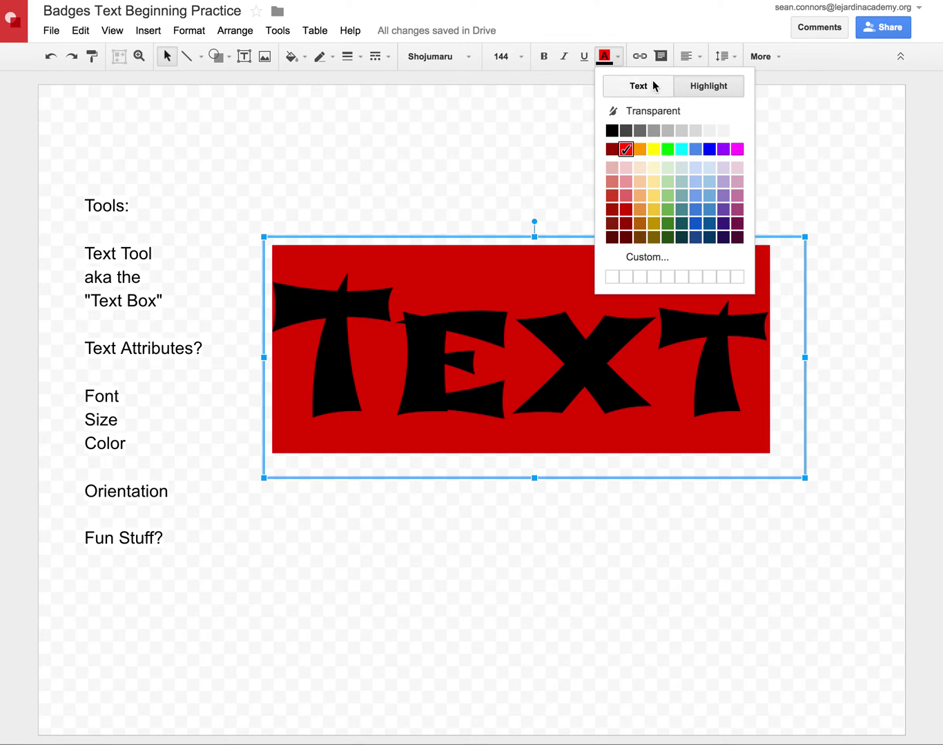
click(670, 114)
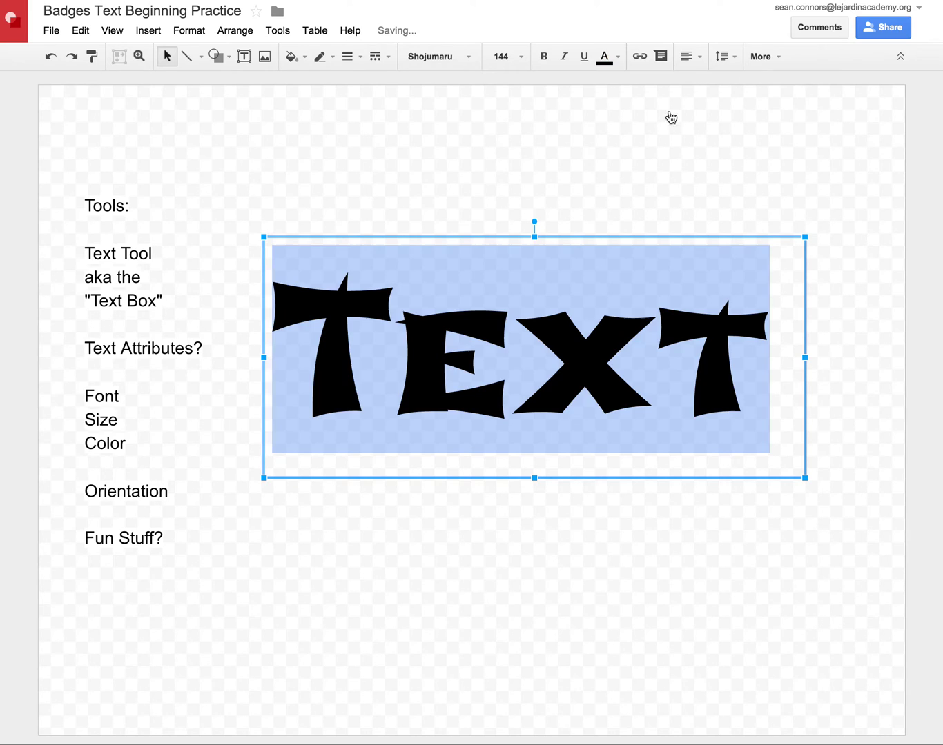
- Open the custom colour picker for the text colour of the whole word "Text"
click(615, 57)
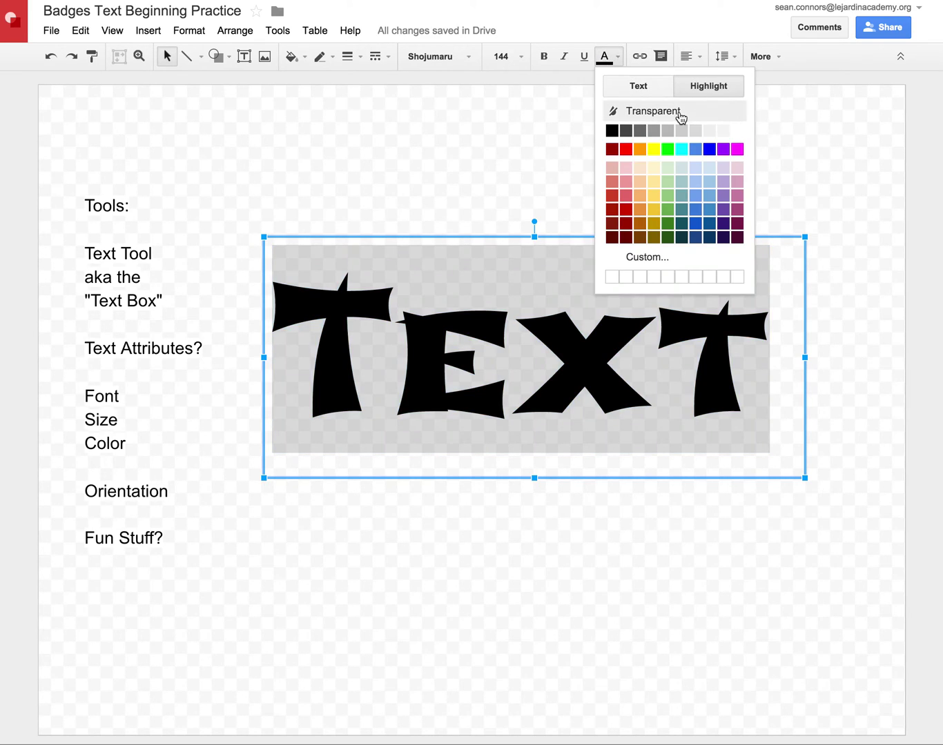
click(649, 86)
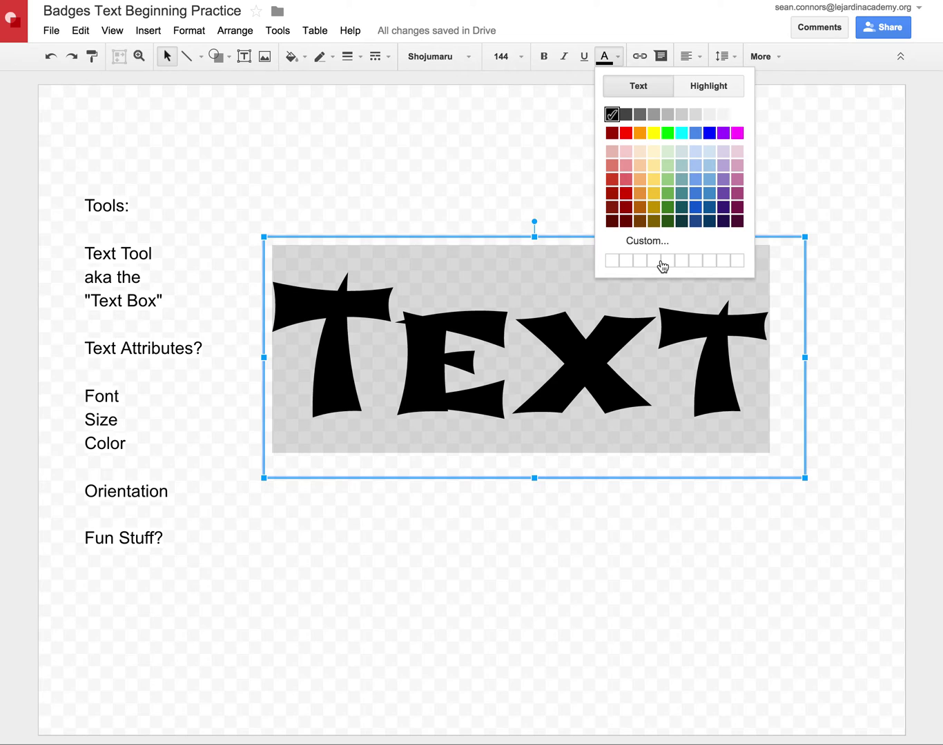
click(612, 263)
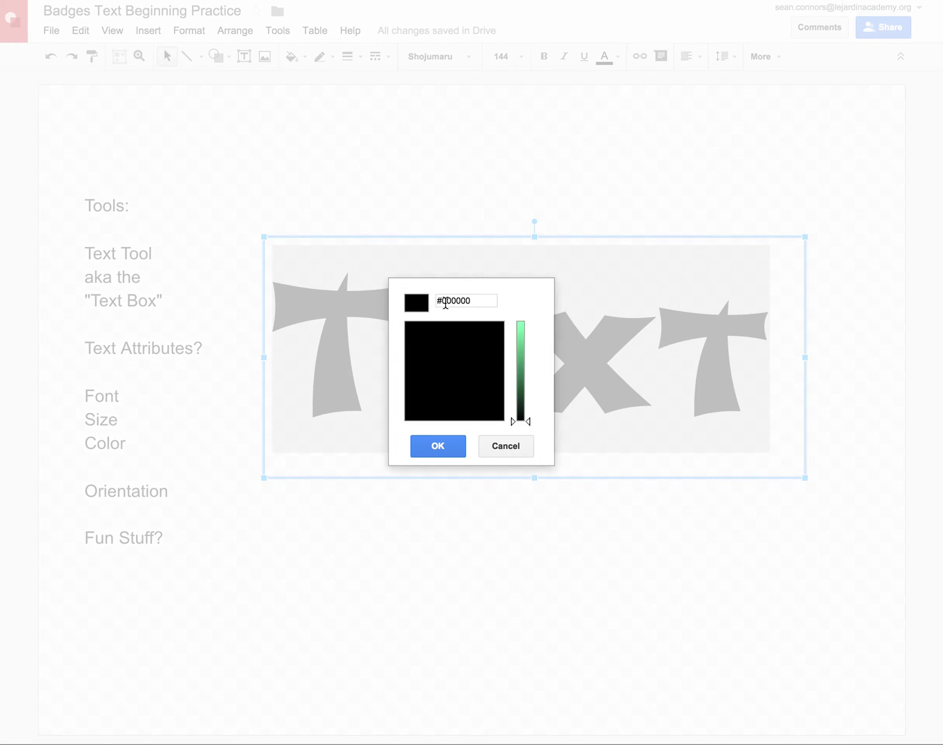
- Try the custom text colours #73d09a, ffffff and 000000 in the colour picker
drag(529, 422, 531, 344)
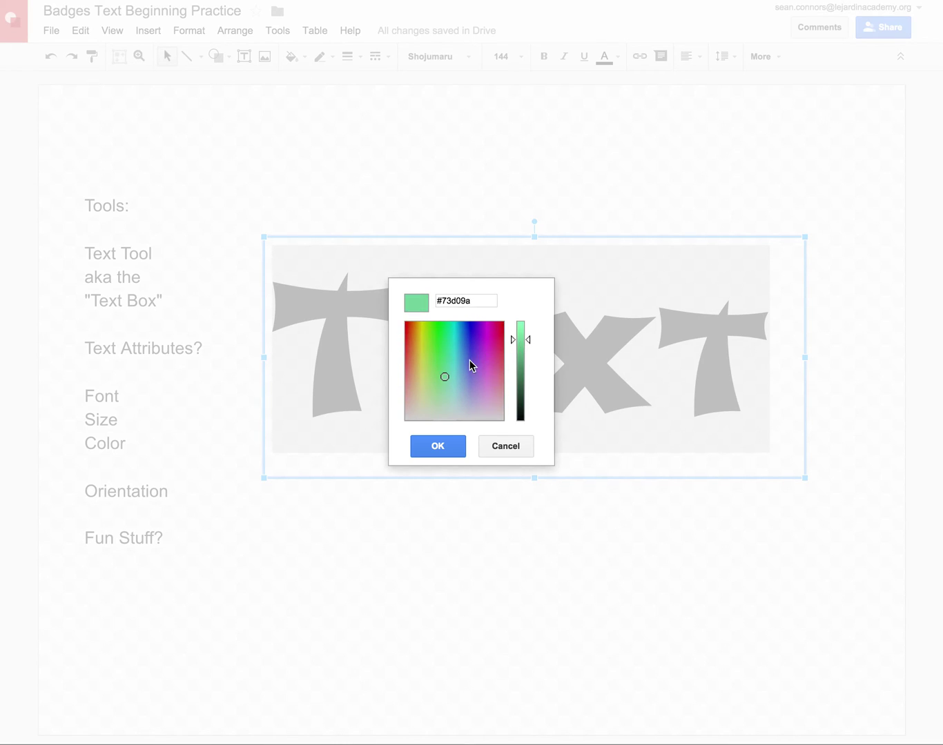
drag(481, 302, 430, 301)
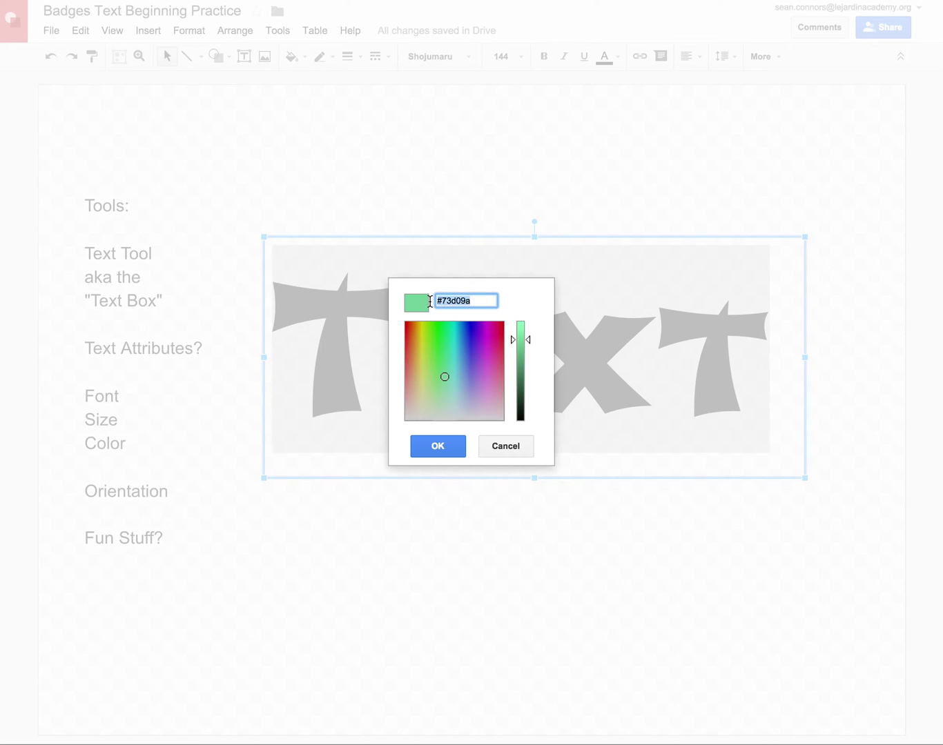
text(ffffff)
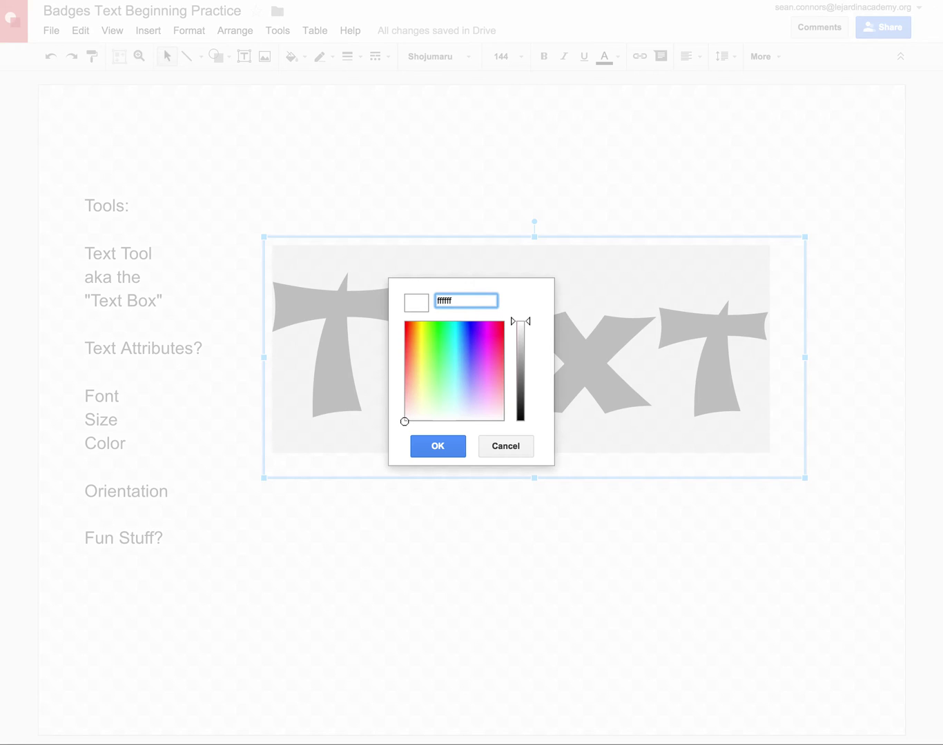
text(00)
drag(468, 300, 419, 301)
text(000000)
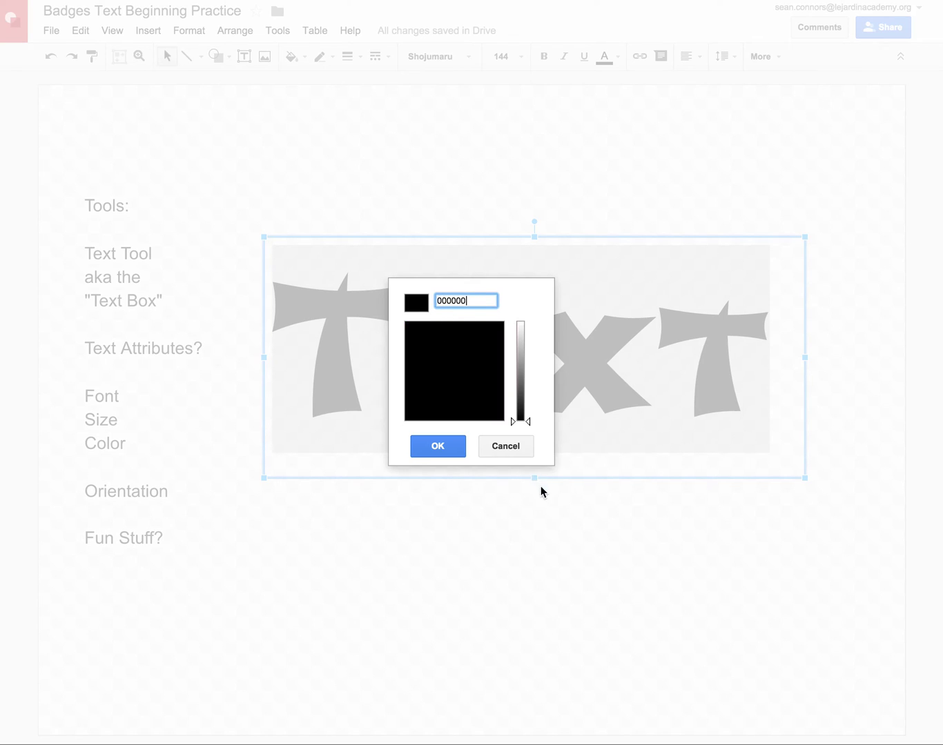
- Pick the custom purple #8940e2, apply it to the word "Text" and deselect the text box
drag(532, 428, 530, 332)
click(479, 351)
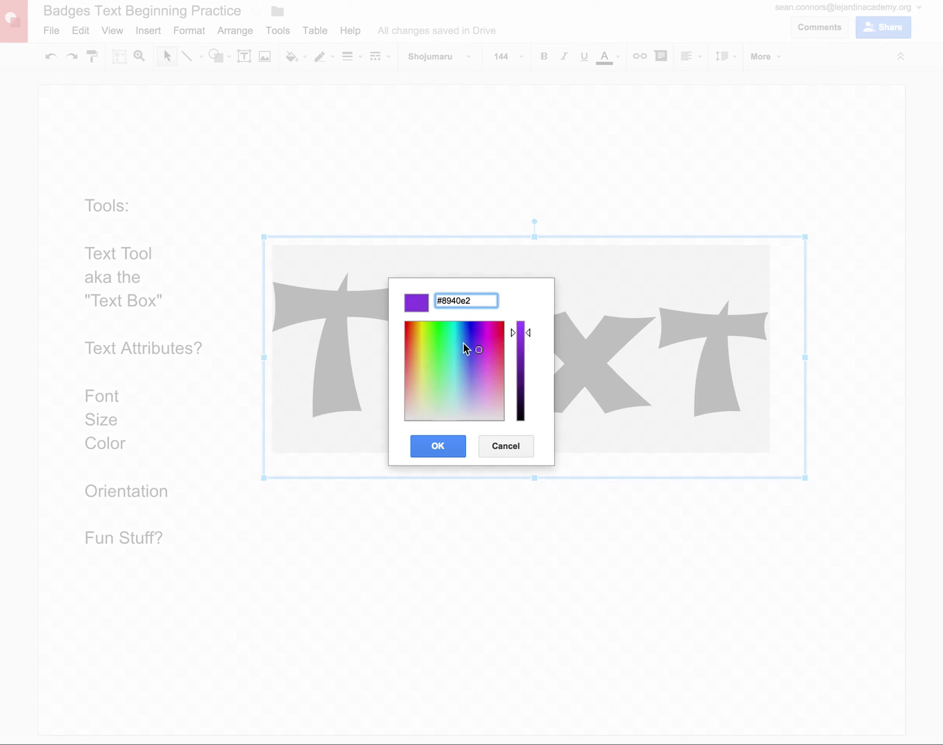
click(439, 446)
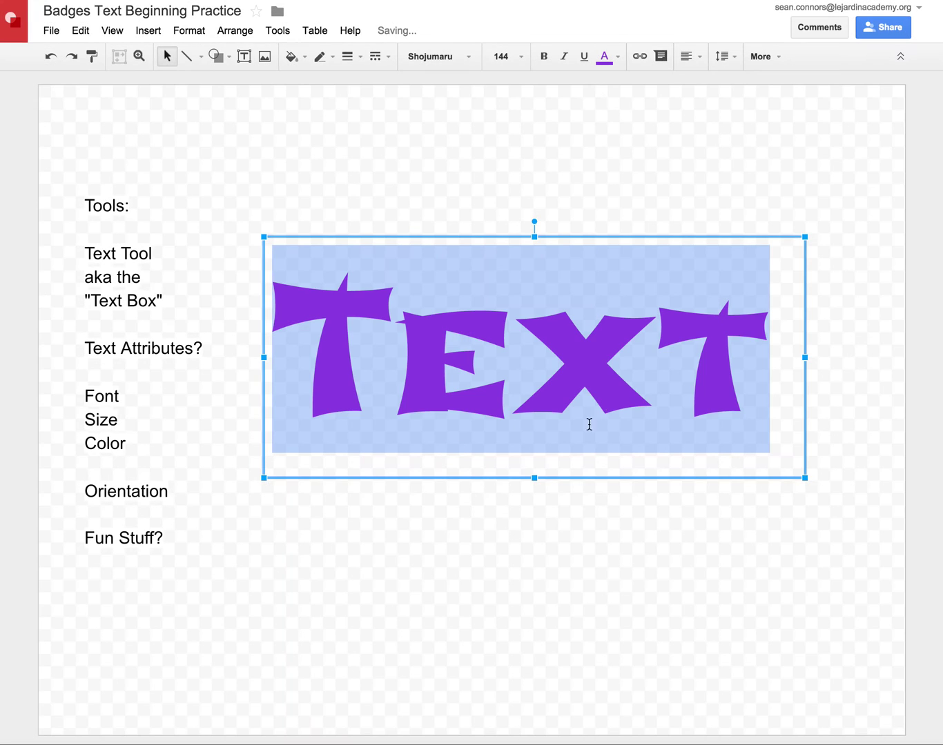
click(612, 552)
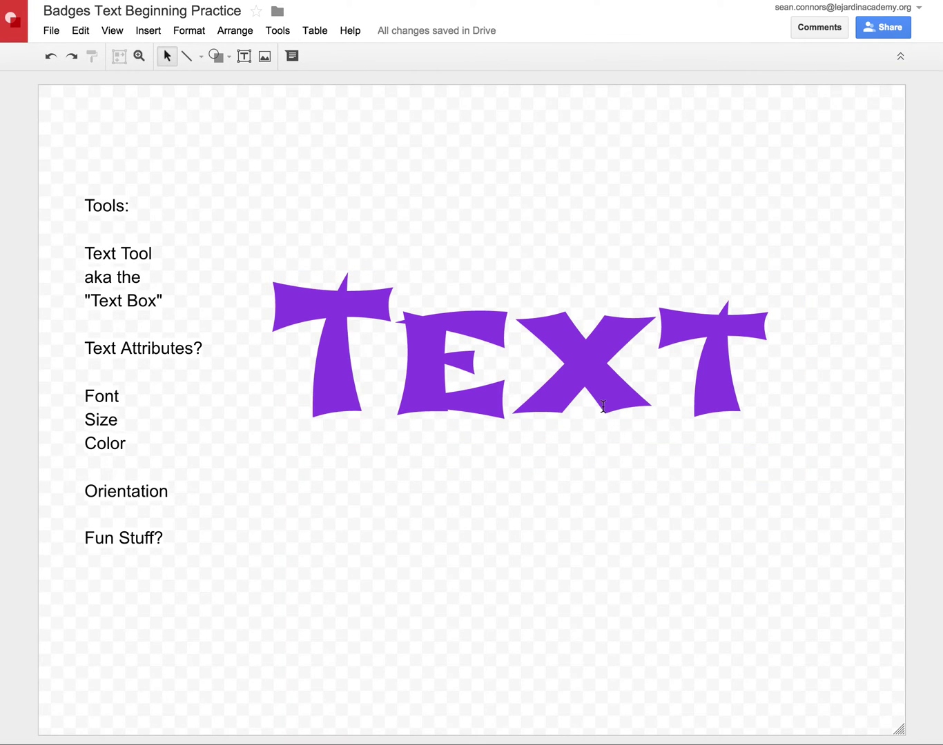
- Change the text colour of only the letter "e" in the word "Text" to red
click(618, 357)
drag(747, 354, 250, 308)
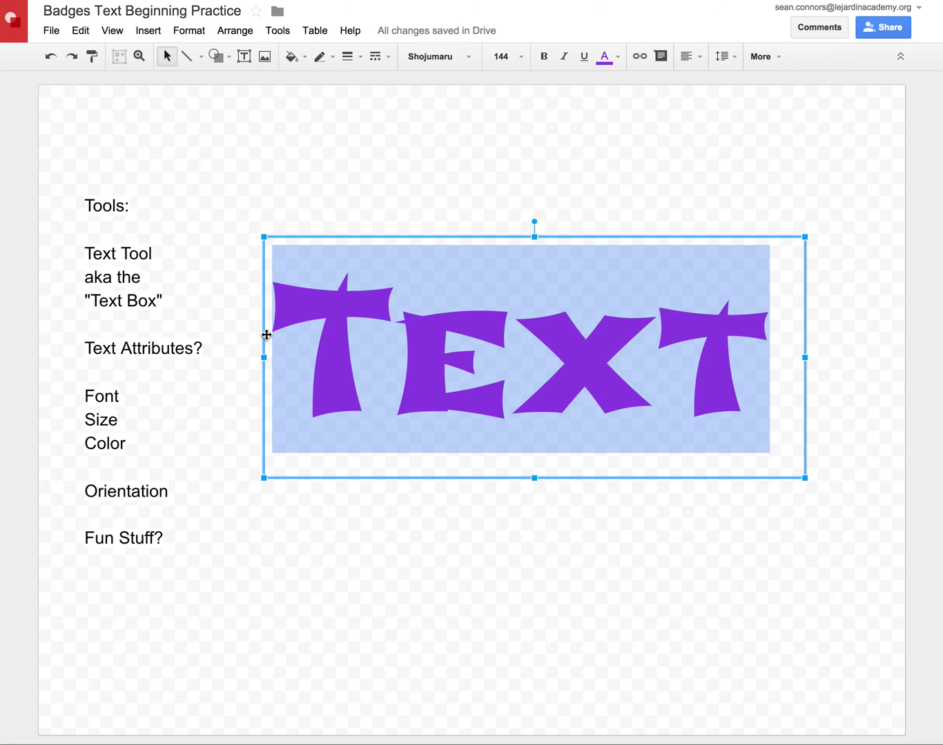
click(503, 387)
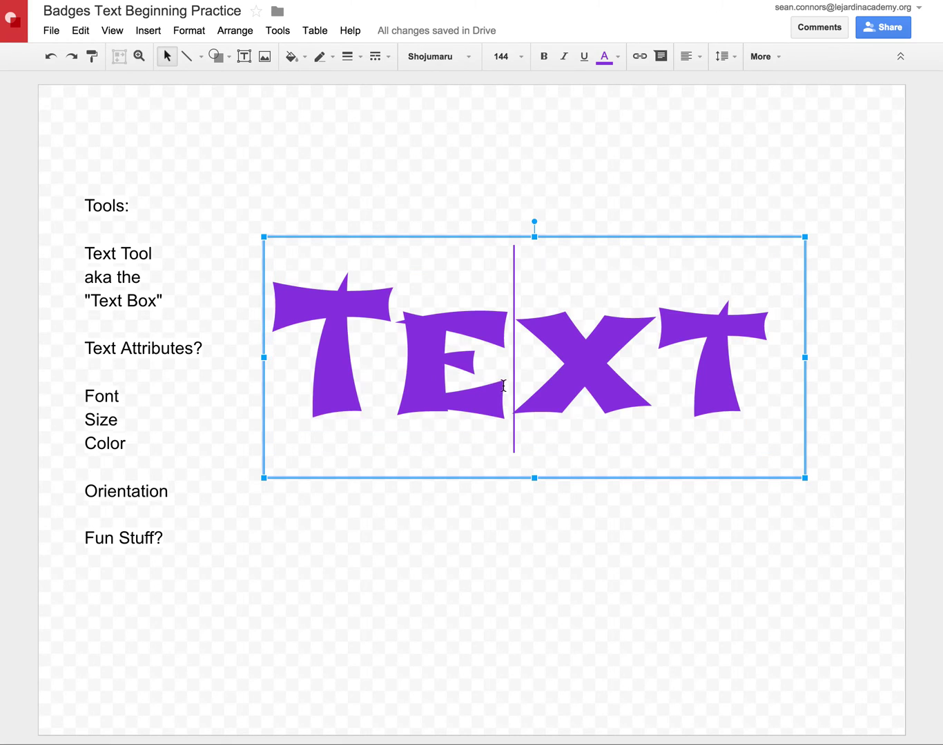
drag(512, 368, 444, 366)
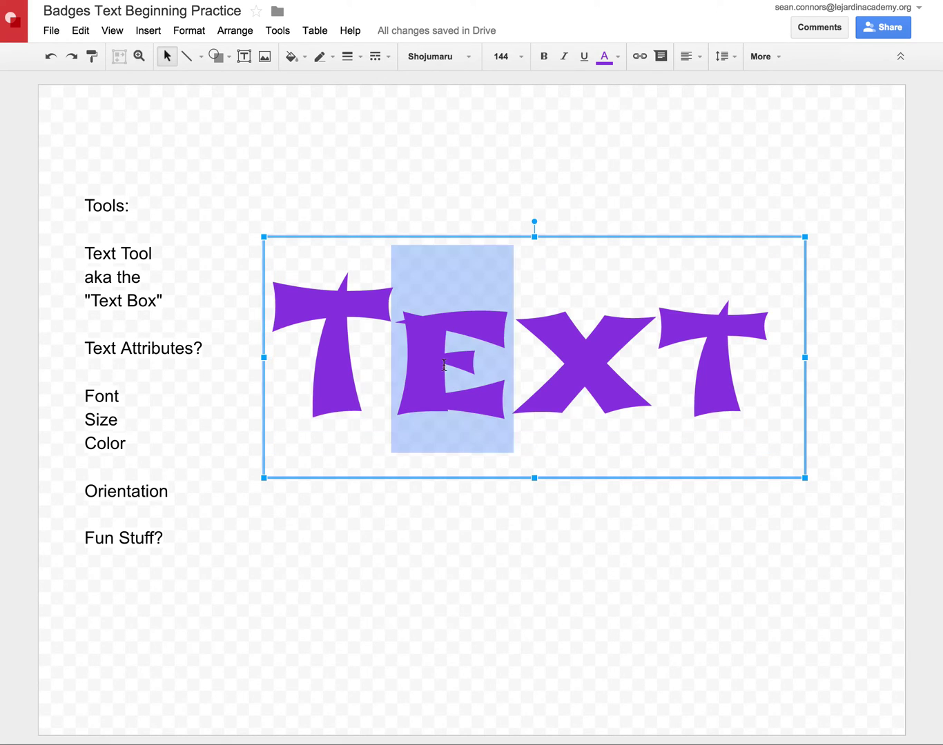
click(618, 56)
click(626, 133)
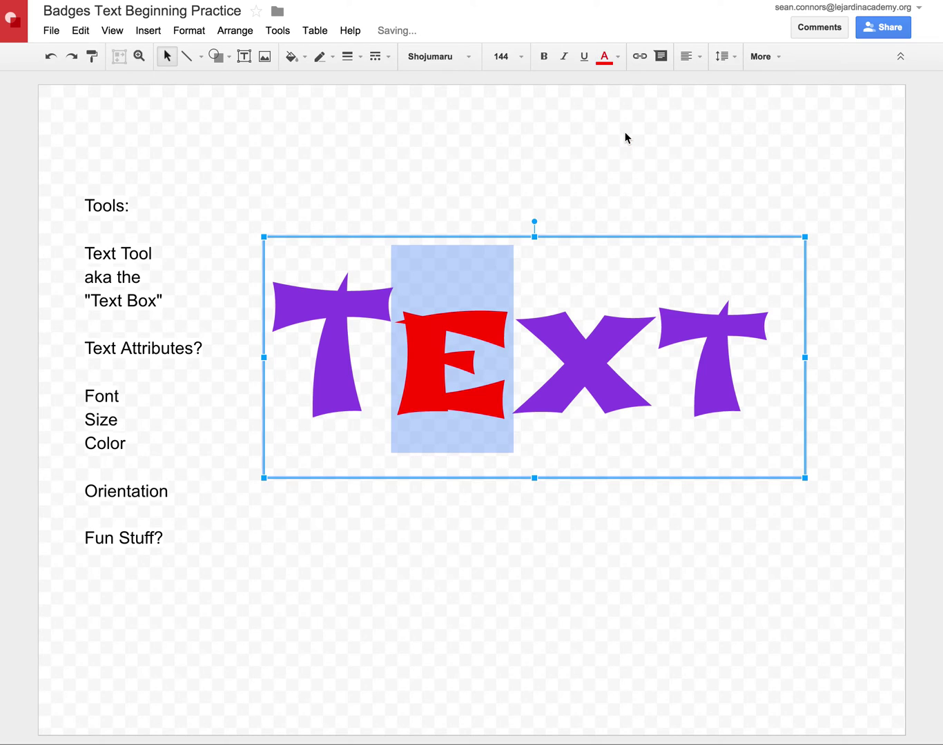
- Try font size 6 on the letter "x" of the word "Text" and settle on 72
click(634, 353)
drag(636, 353, 557, 354)
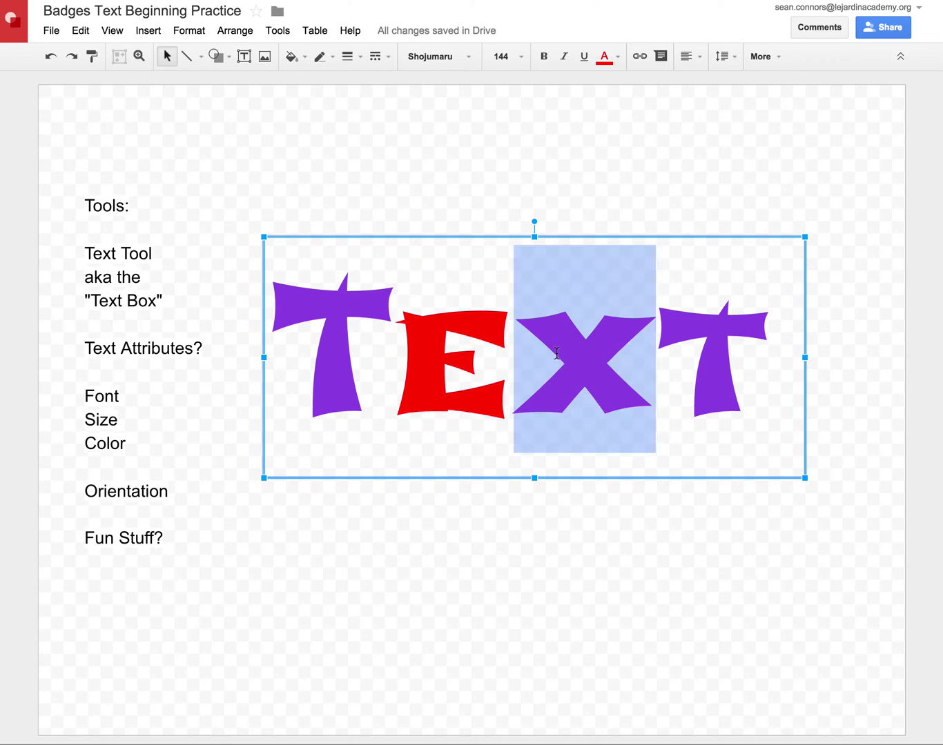
click(518, 55)
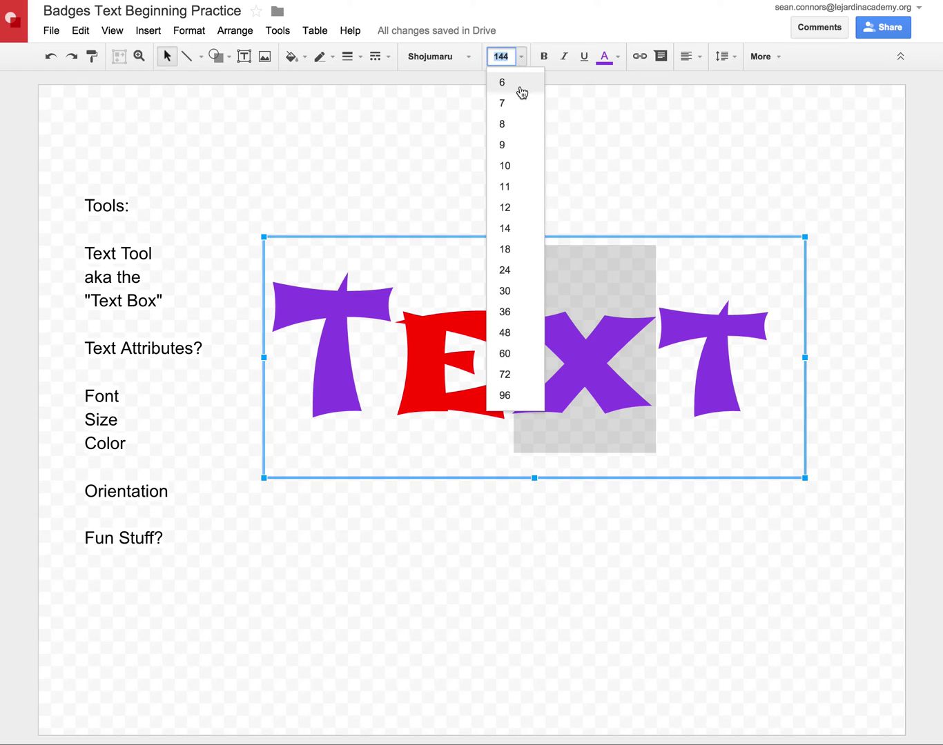
click(520, 86)
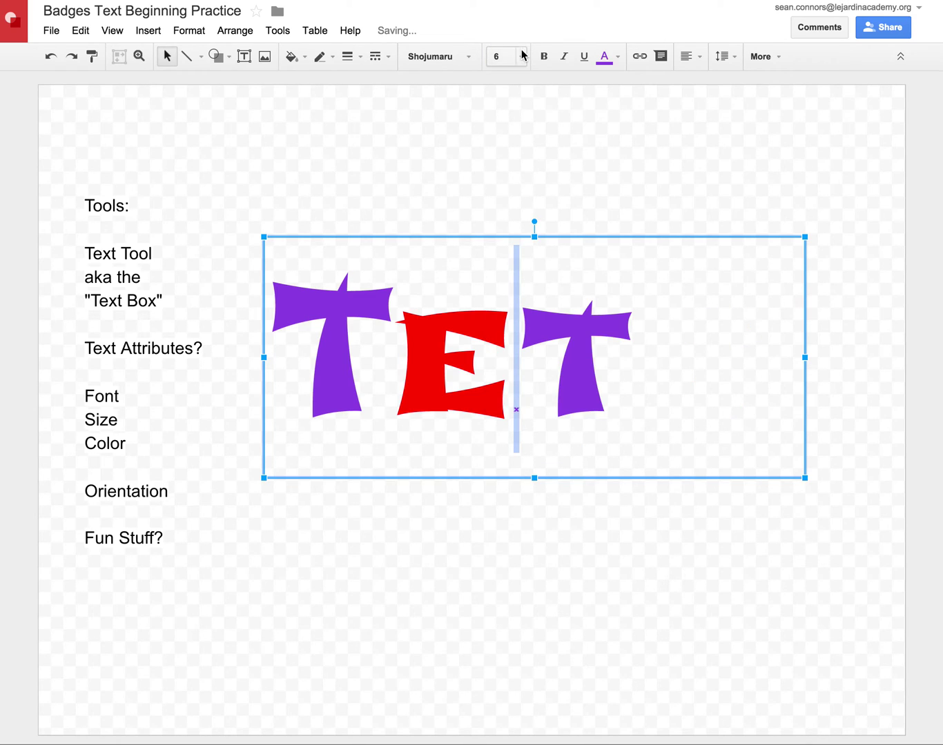
click(520, 56)
click(525, 378)
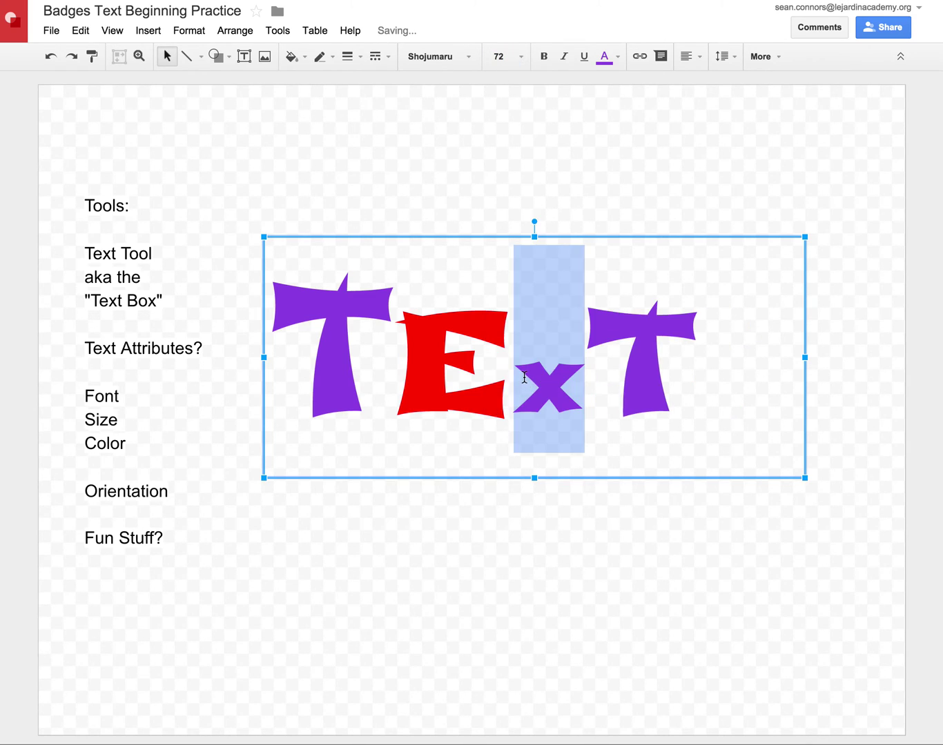
- Change the font of the final letter "t" to Happy Monkey and deselect the text box
click(367, 336)
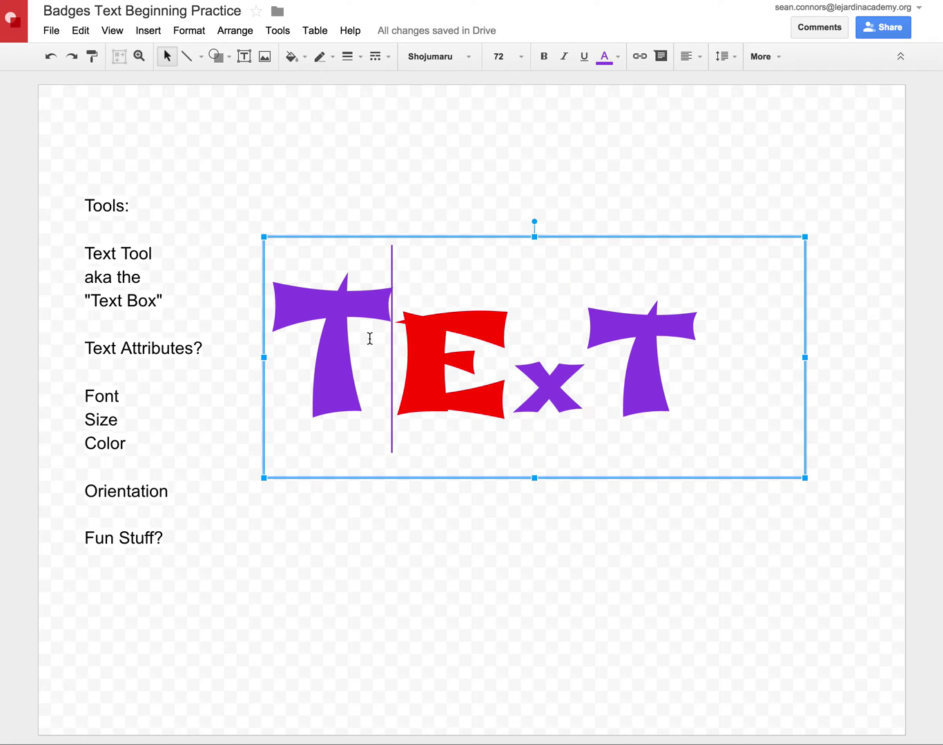
drag(727, 345, 634, 343)
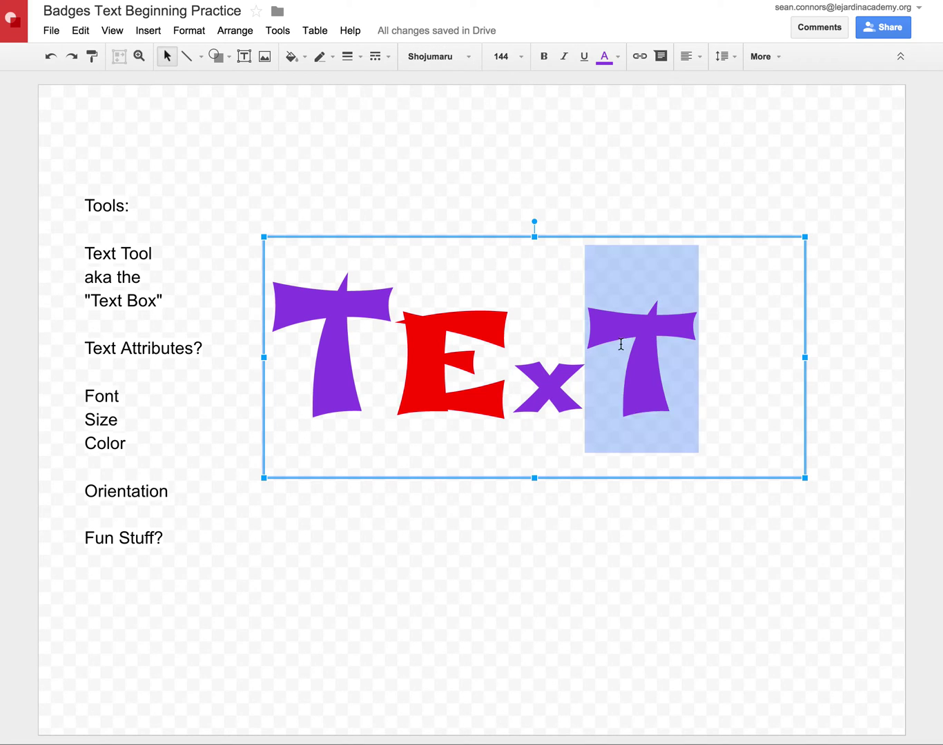
click(469, 57)
scroll(452, 435, down, 1)
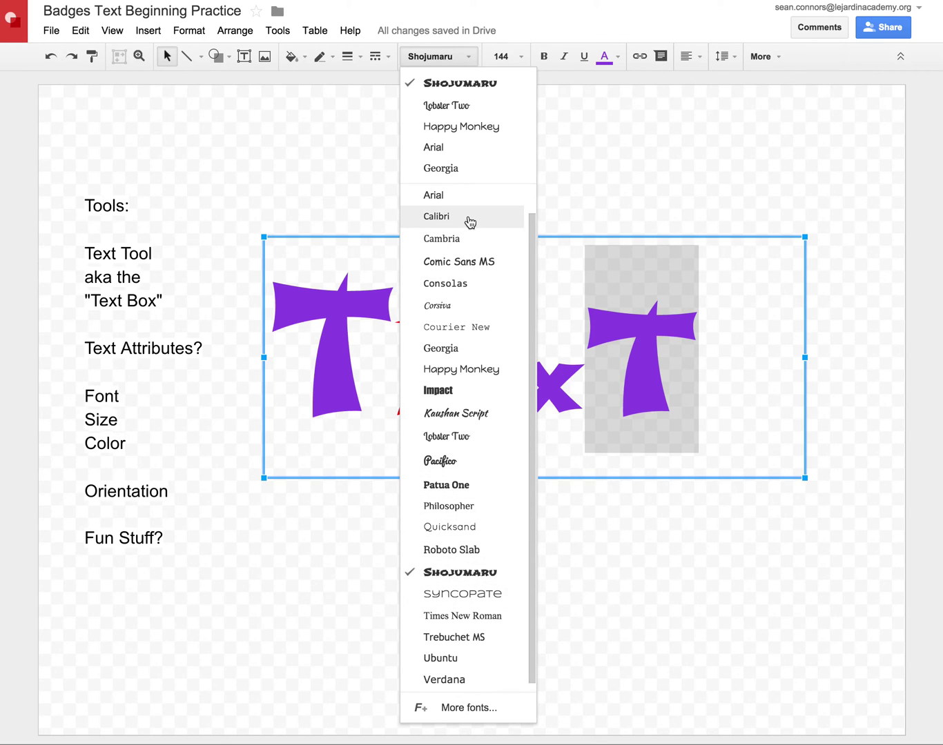
scroll(469, 221, down, 1)
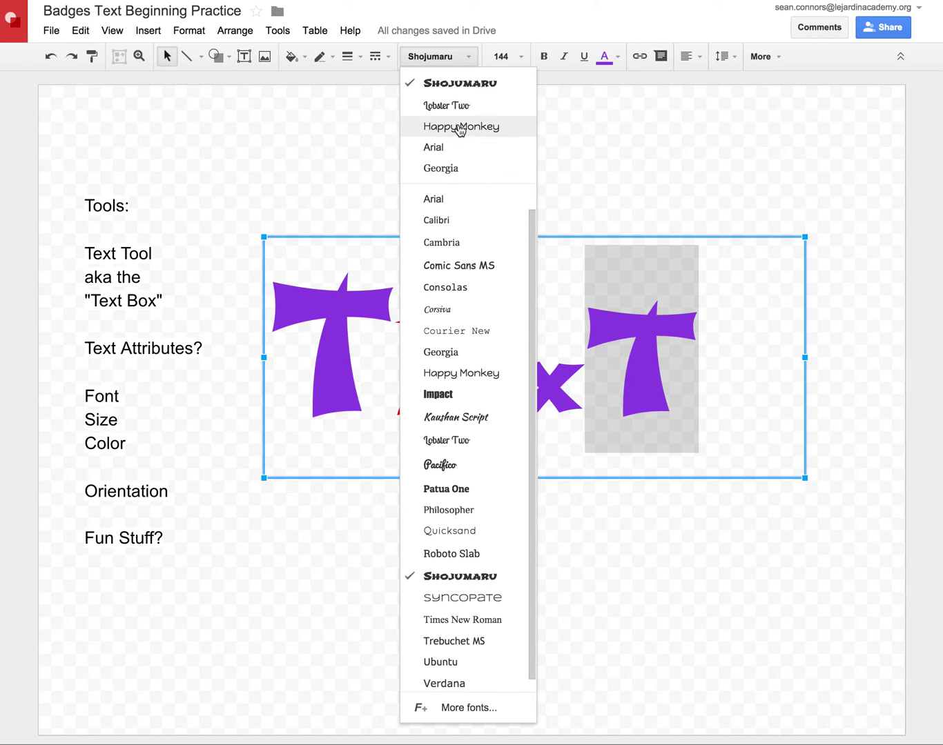
click(459, 126)
click(713, 185)
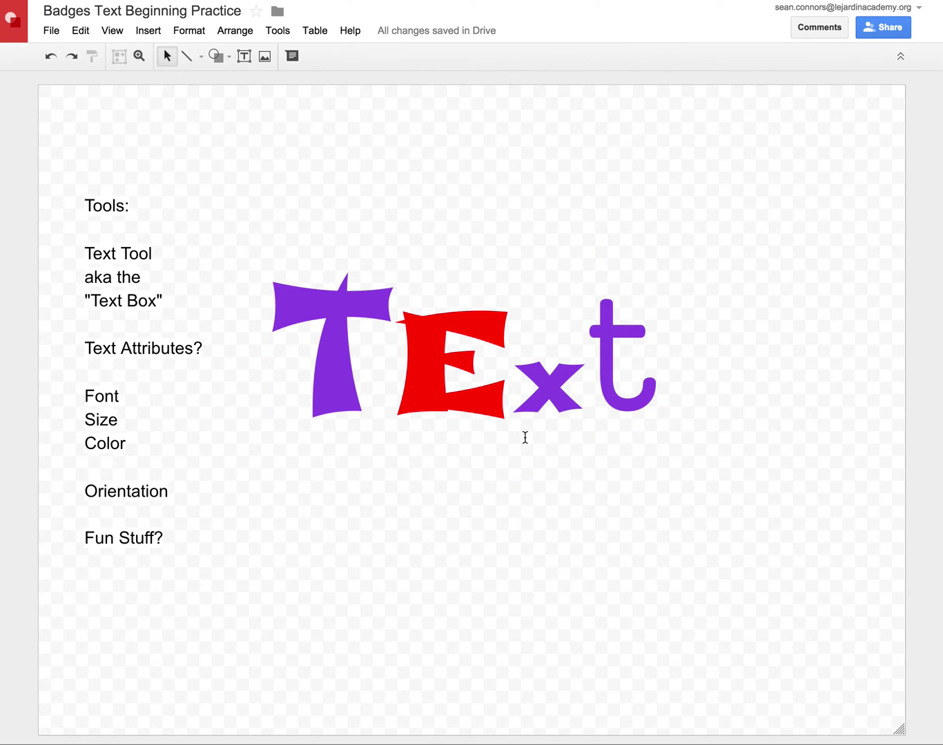
- Rotate the "Text" box counter-clockwise so the word slants upward, and delete the box from the drawing
click(486, 453)
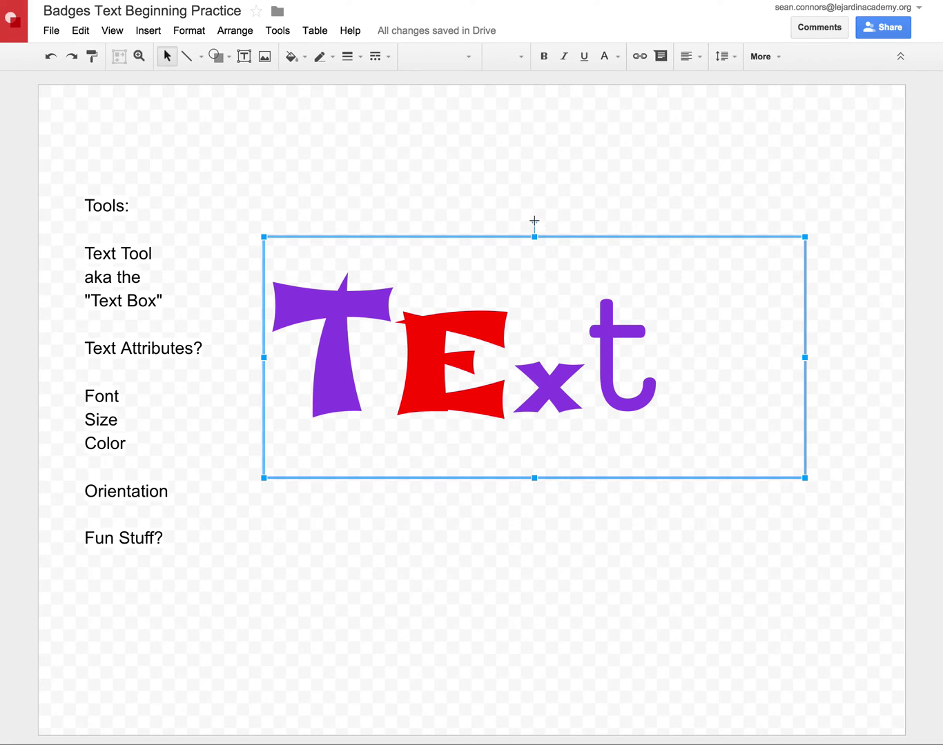
drag(528, 222, 463, 233)
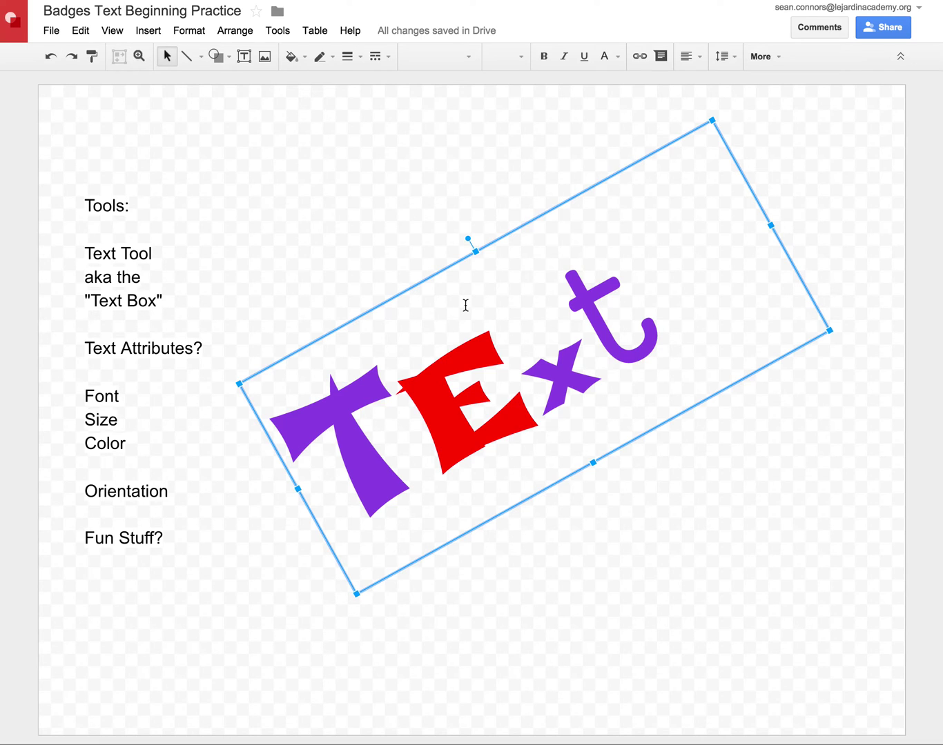
key(Delete)
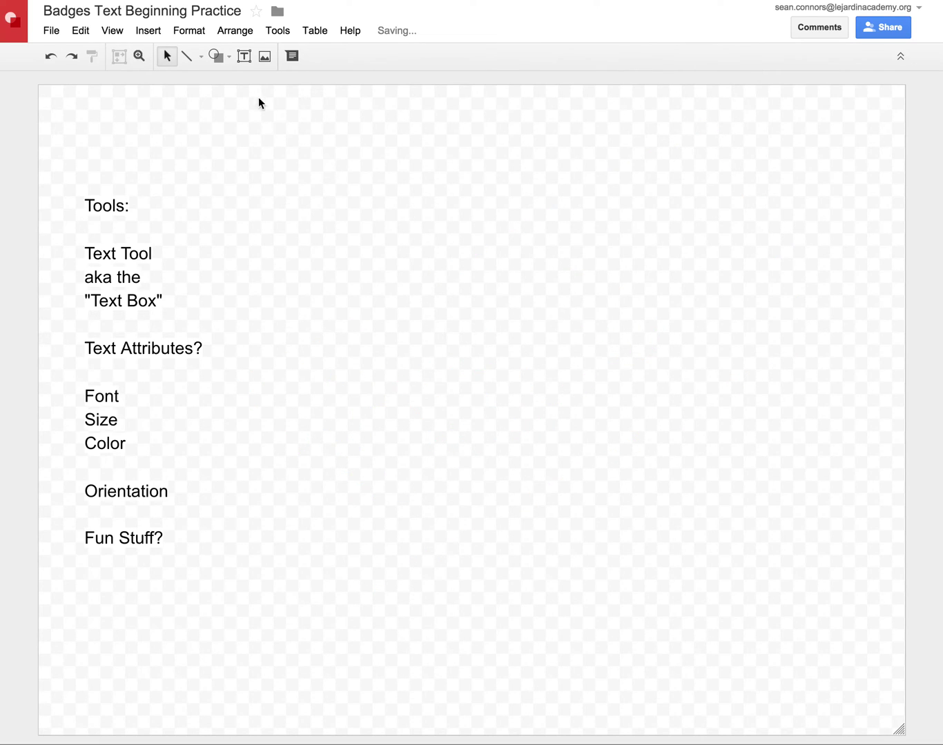
- Draw a large circle beside the list of notes and move it up and left to the page's upper middle
click(217, 55)
mouse_move(231, 83)
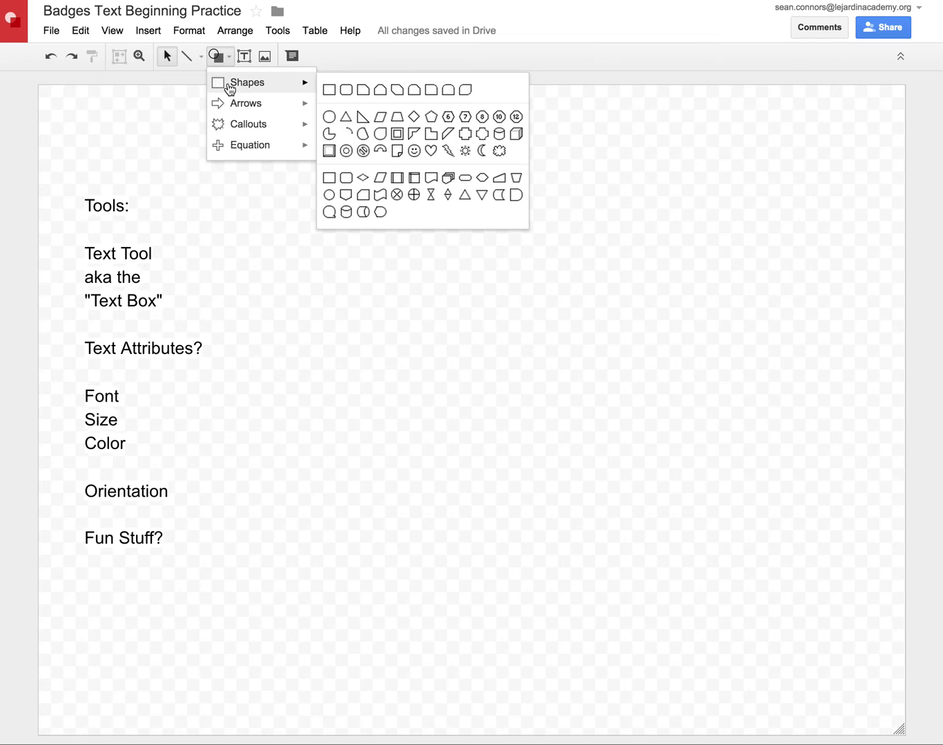
click(329, 116)
drag(373, 225, 684, 579)
drag(504, 311, 435, 236)
click(753, 336)
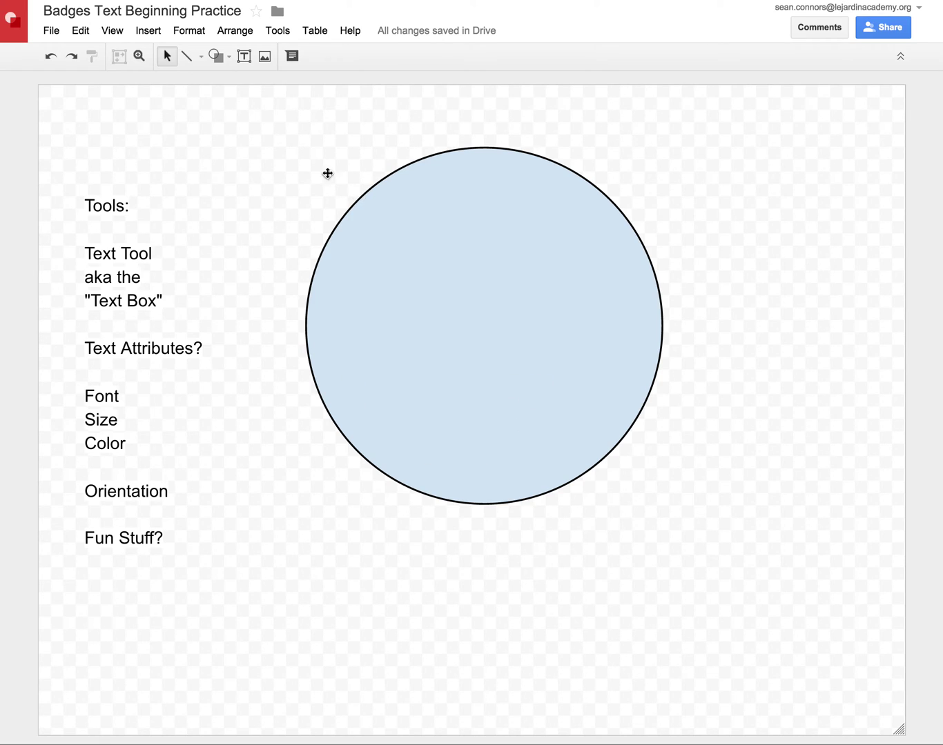
- Add a small text box inside the lower part of the circle containing the letter "C"
click(244, 56)
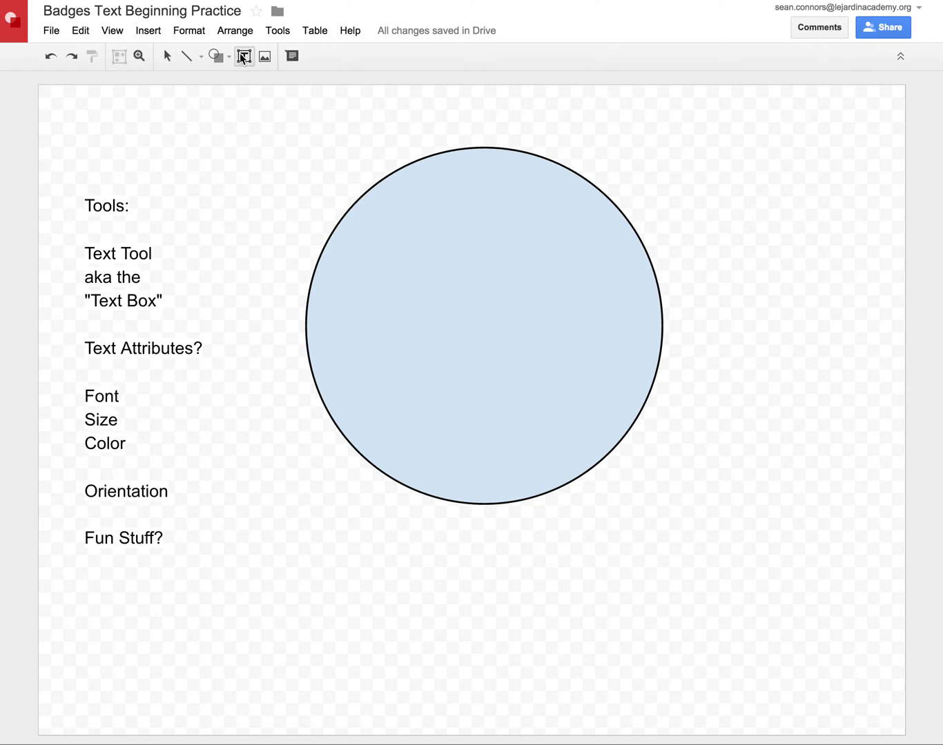
drag(411, 410, 466, 460)
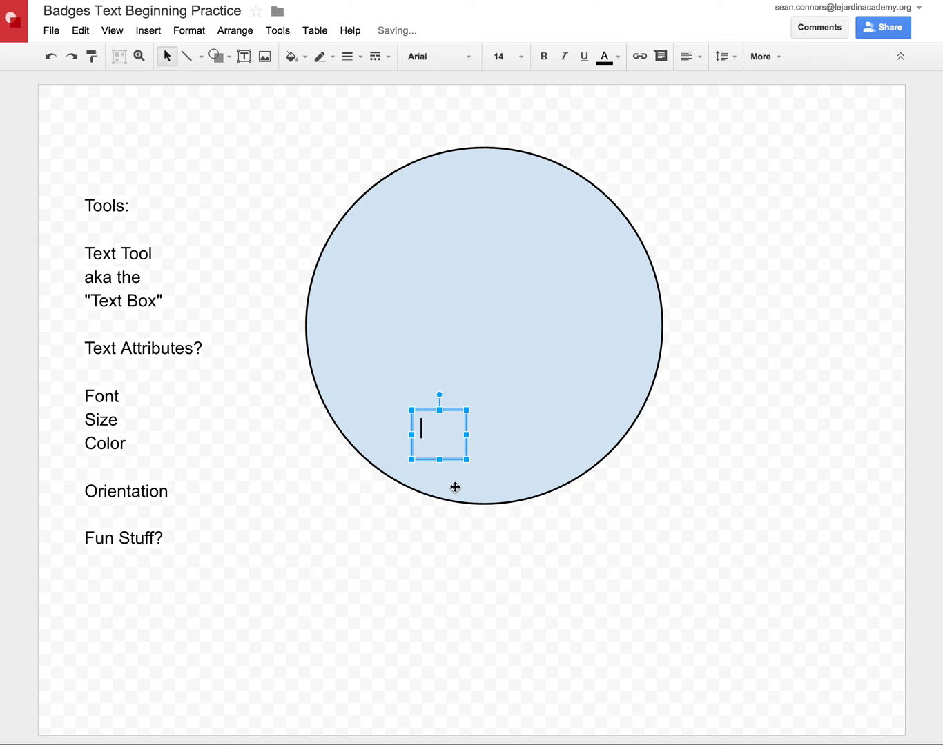
text(C)
- Set the letter "C" to Shojumaru at size 30 and move its text box toward the circle's lower-left edge
double_click(426, 429)
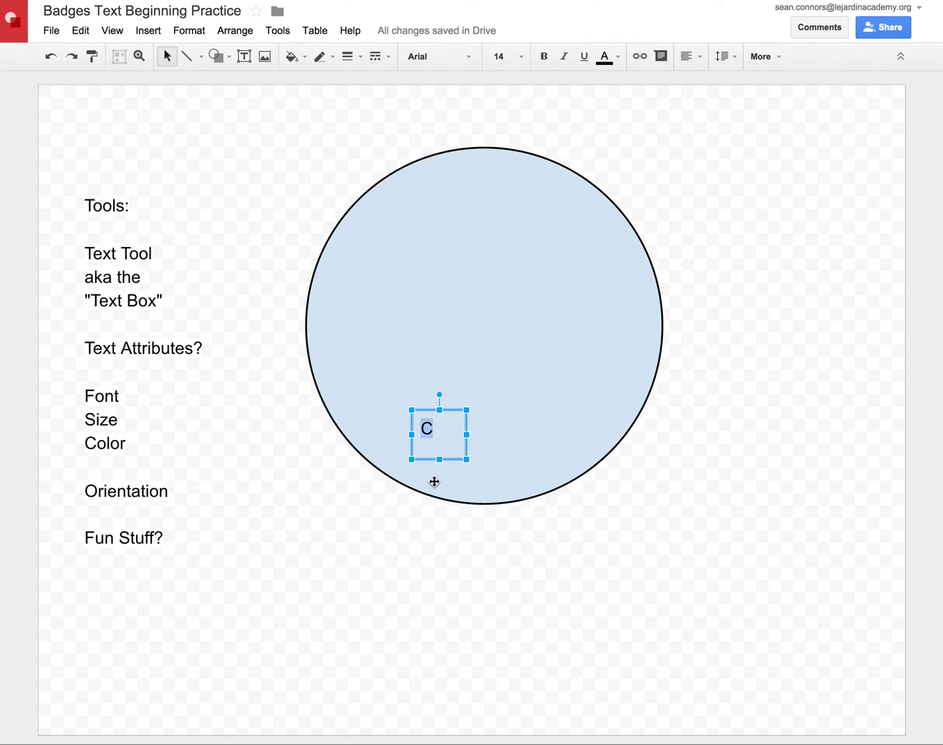
click(469, 58)
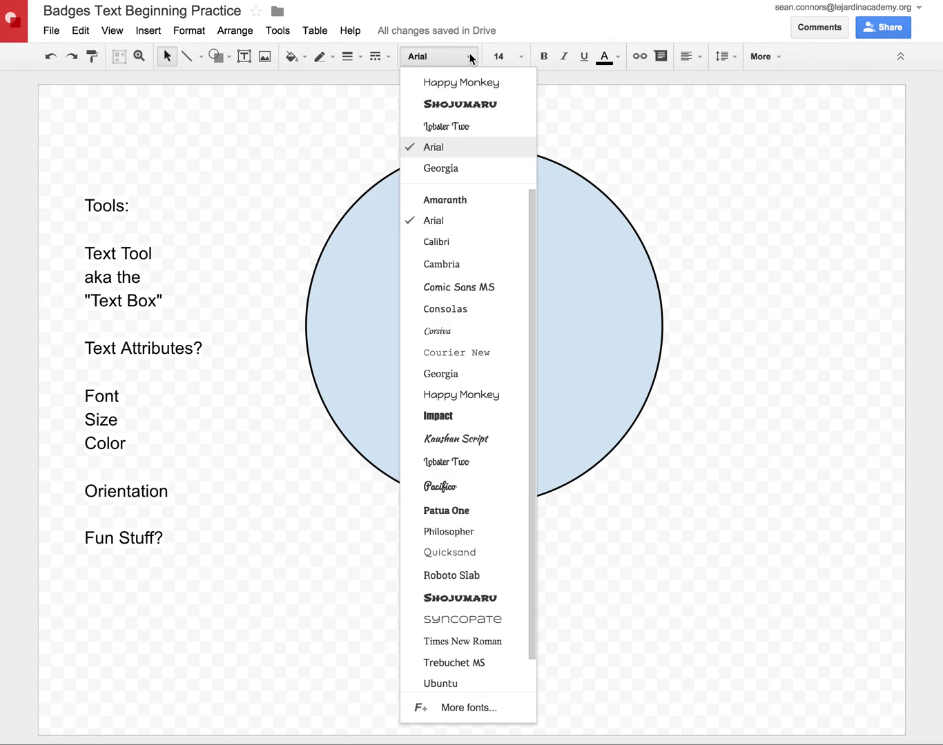
click(464, 104)
click(520, 57)
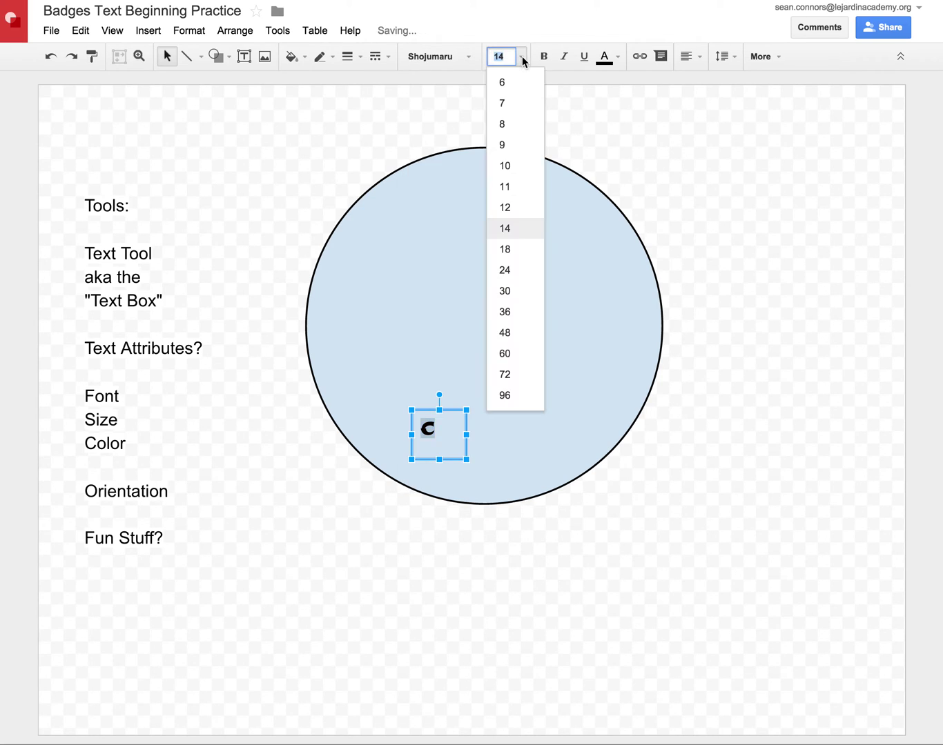
click(515, 293)
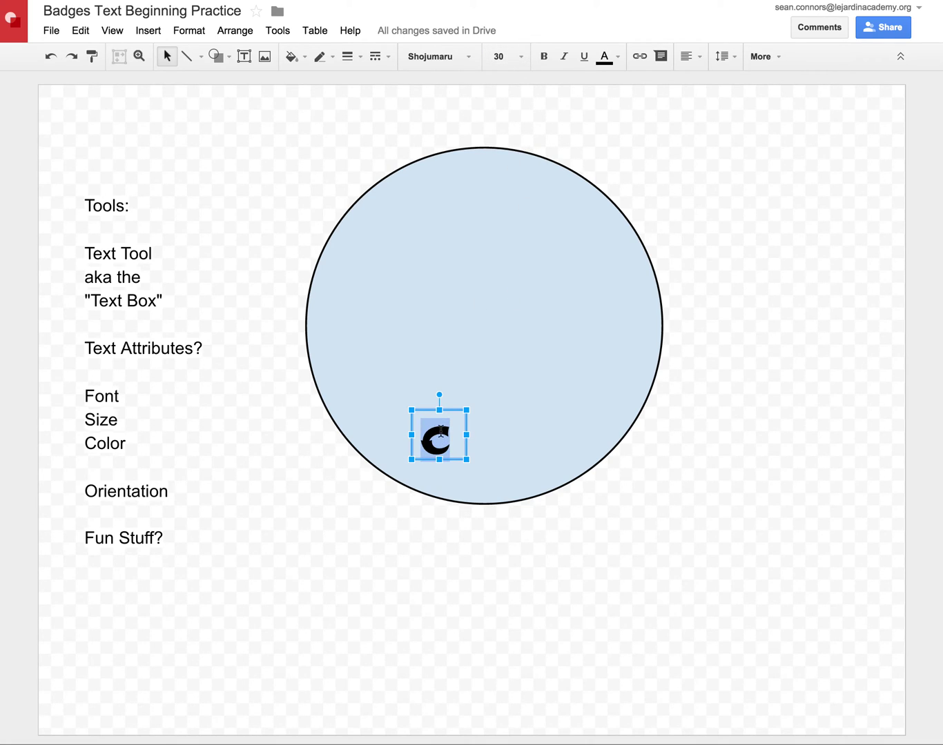
drag(449, 408, 391, 383)
click(664, 559)
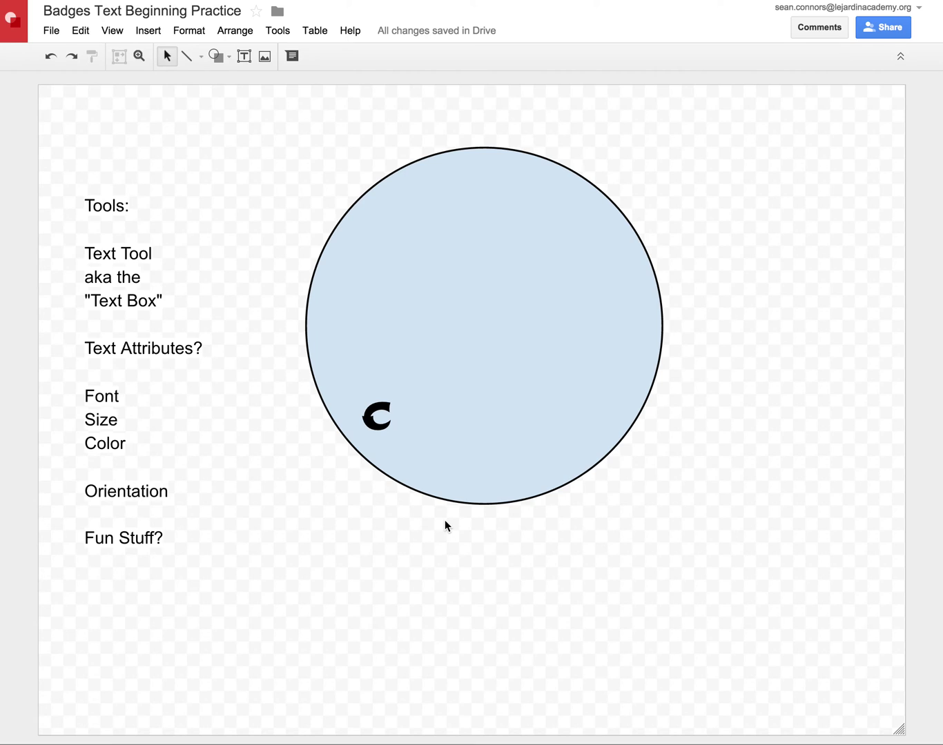
- Make six duplicates of the letter "C" text box, running diagonally toward the circle's lower edge
click(379, 399)
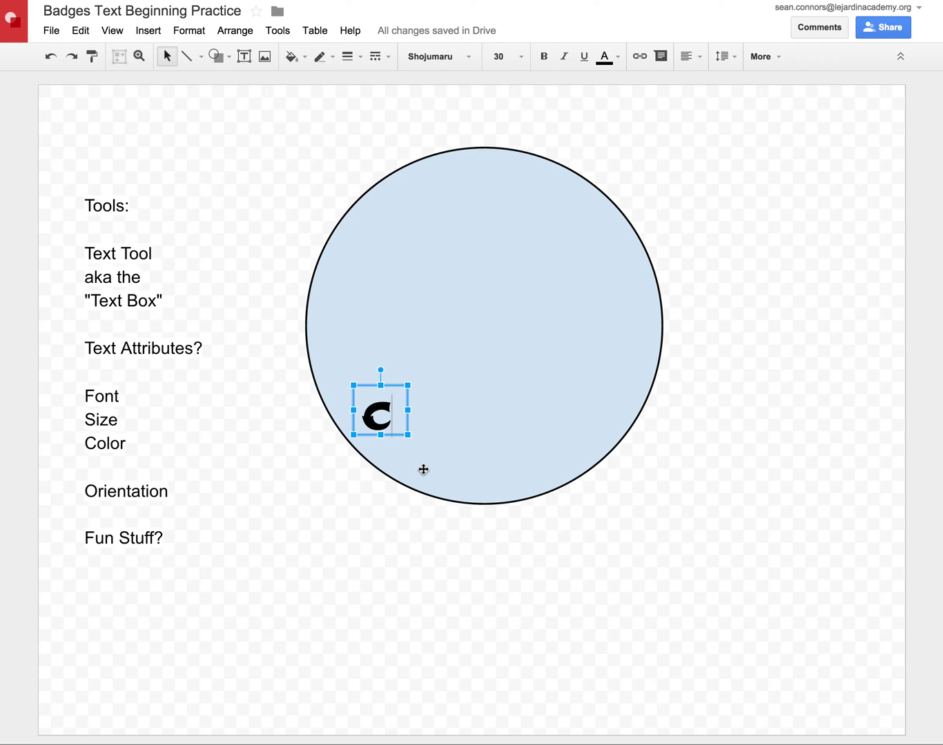
click(434, 435)
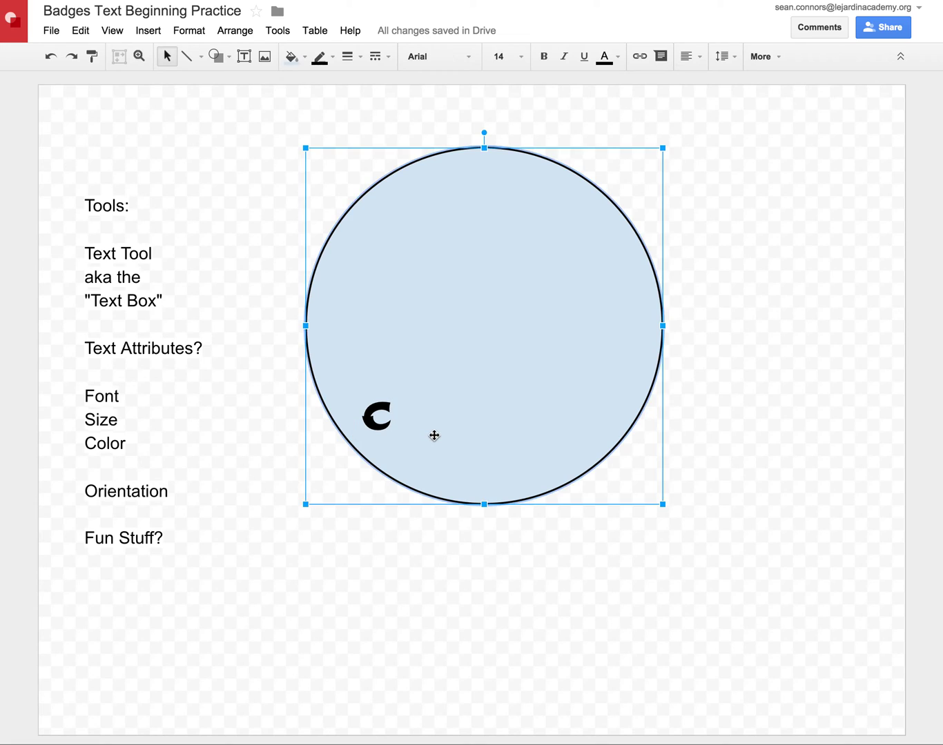
key(Escape)
click(381, 403)
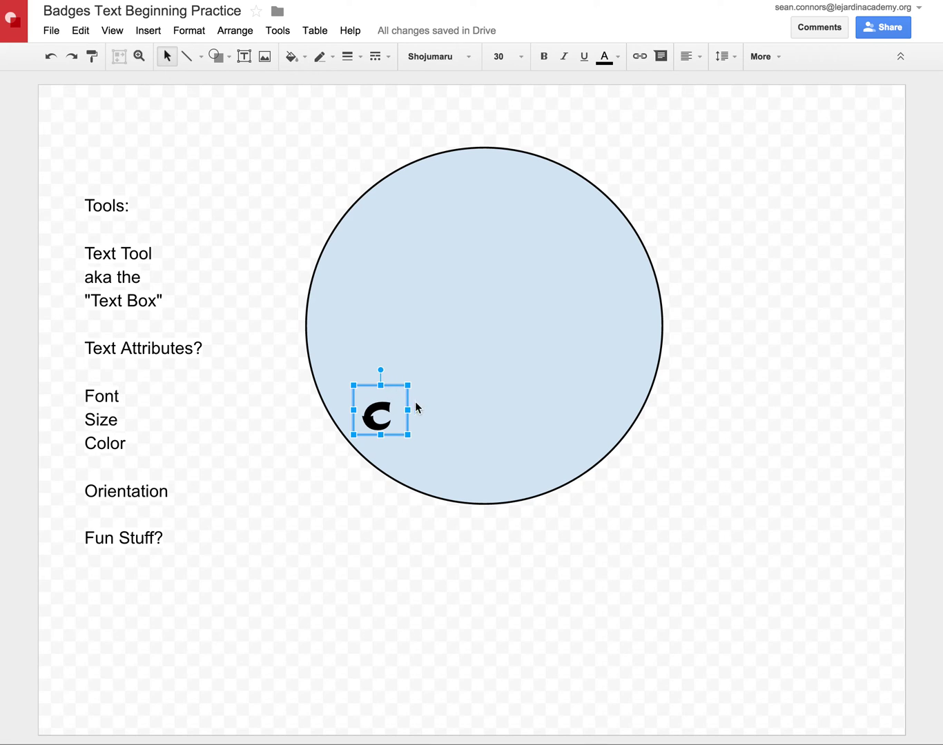
click(458, 582)
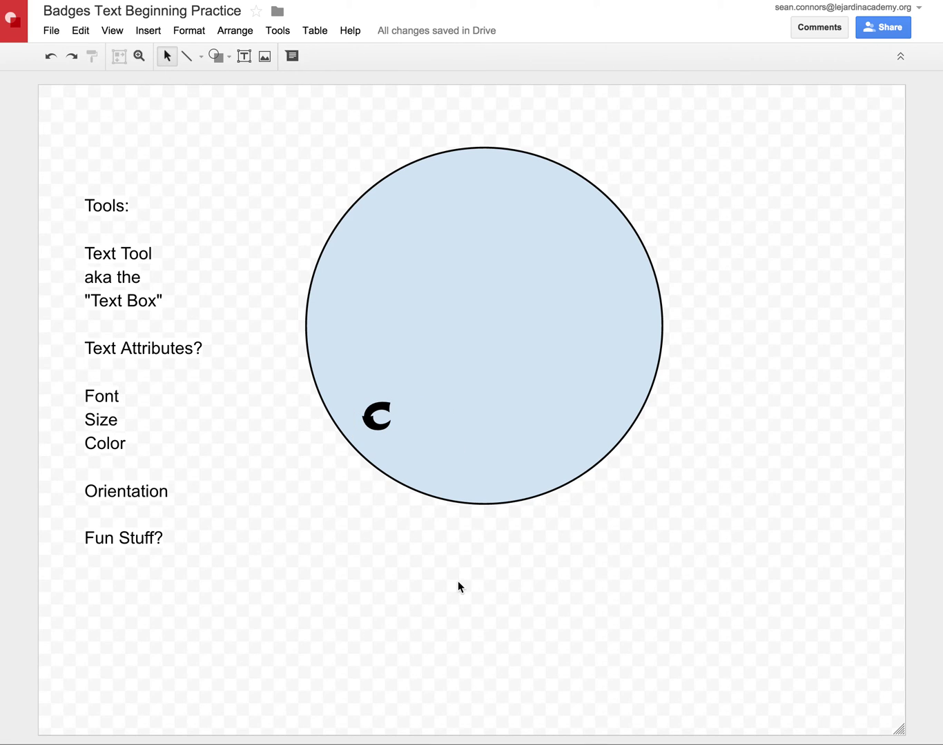
key(ctrl+v)
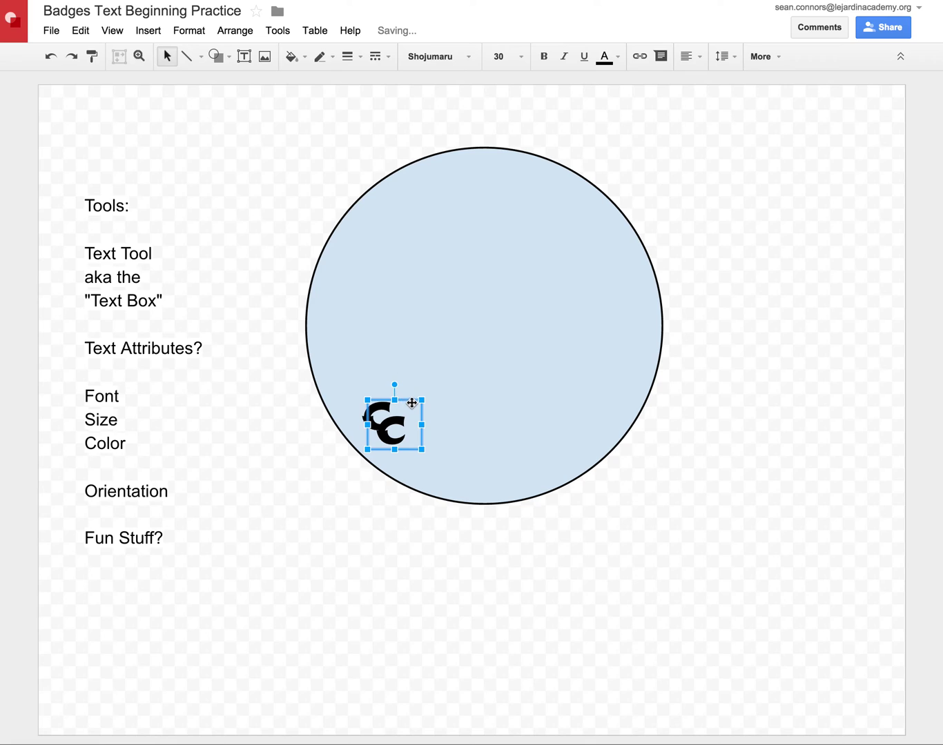
key(ctrl+v)
key(ctrl+v)
key(ctrl+d)
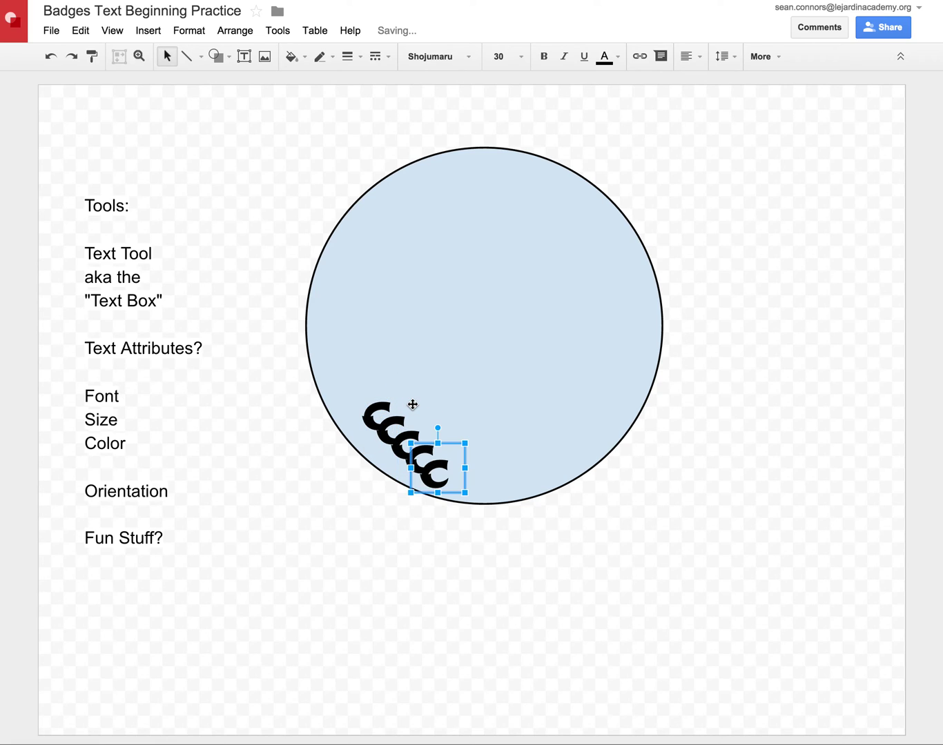
key(ctrl+d)
key(ctrl+d)
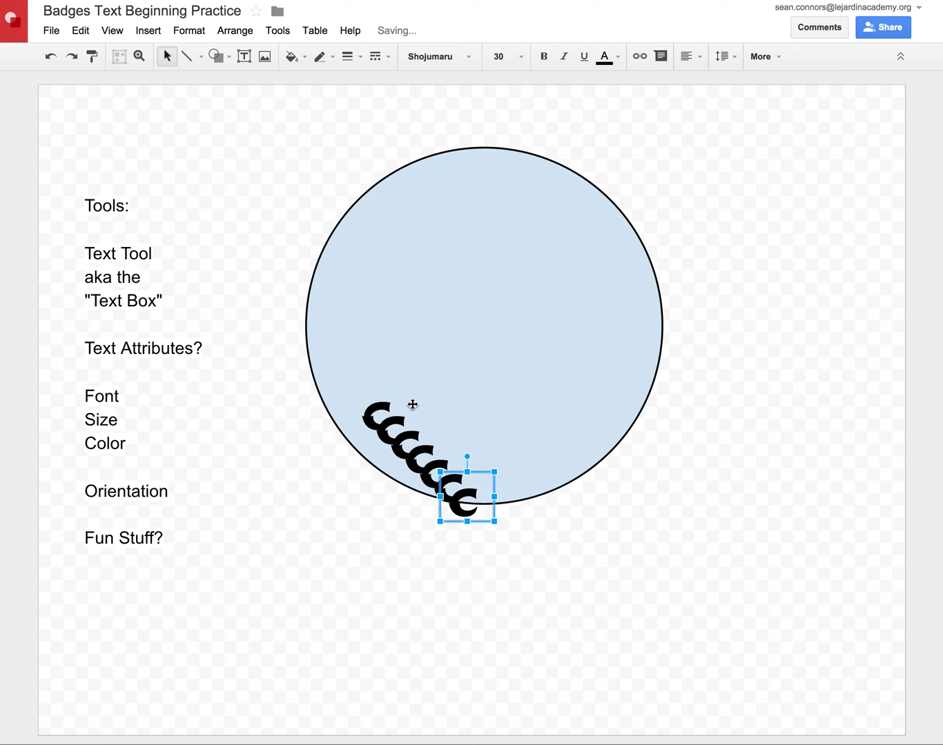
- Change the two lowest "C" copies to "S" and "R" and move them to the circle's lower-right edge
double_click(480, 492)
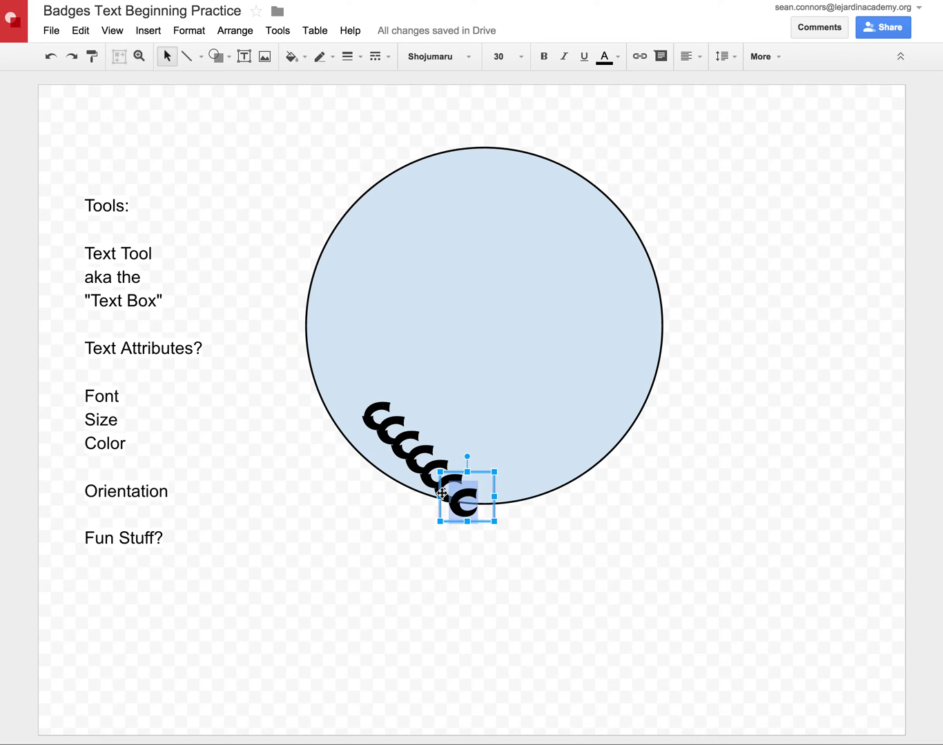
text(S)
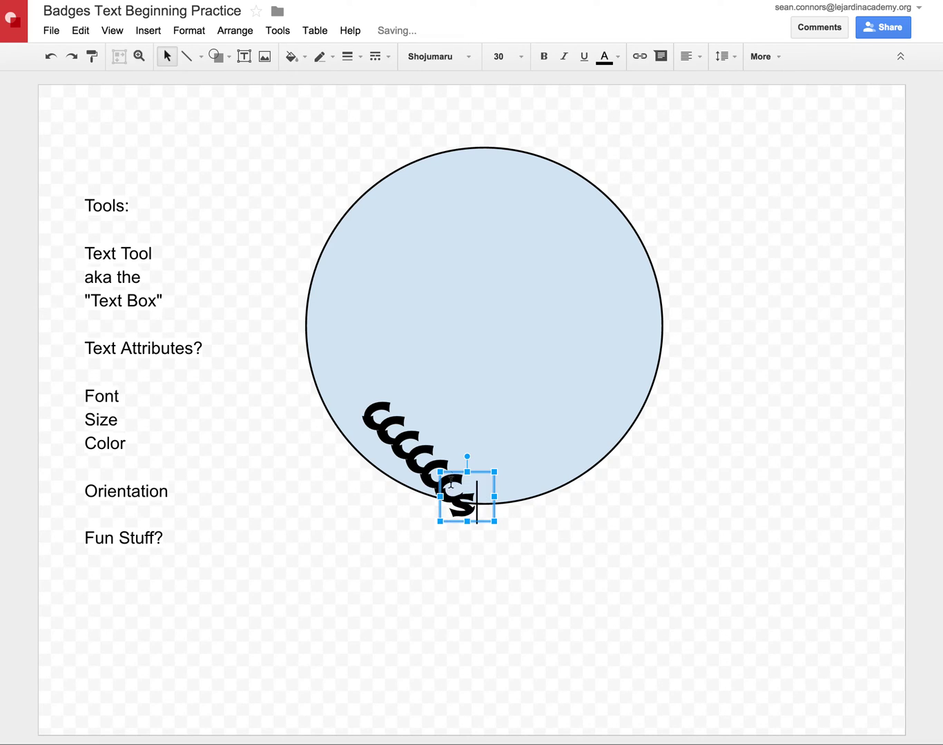
drag(475, 472, 597, 411)
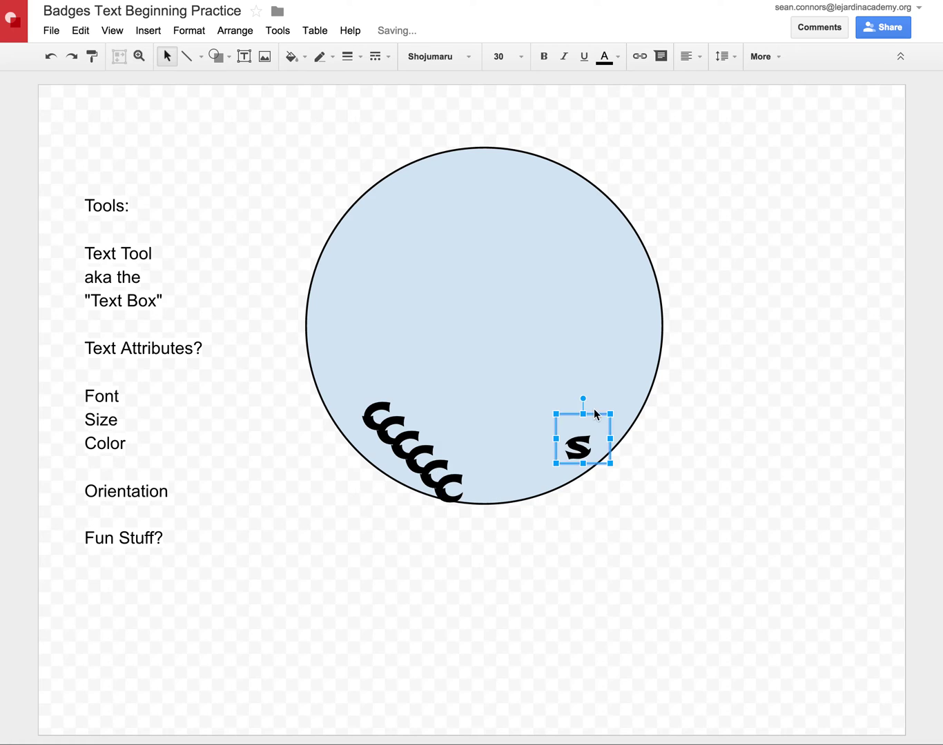
click(452, 479)
drag(463, 480, 443, 477)
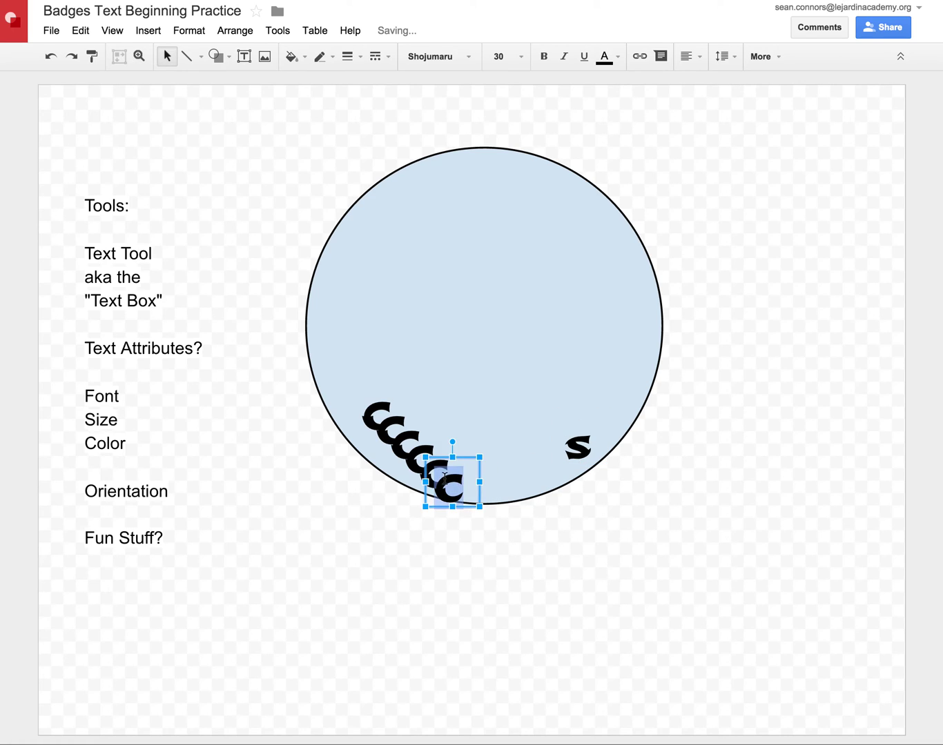
text(R)
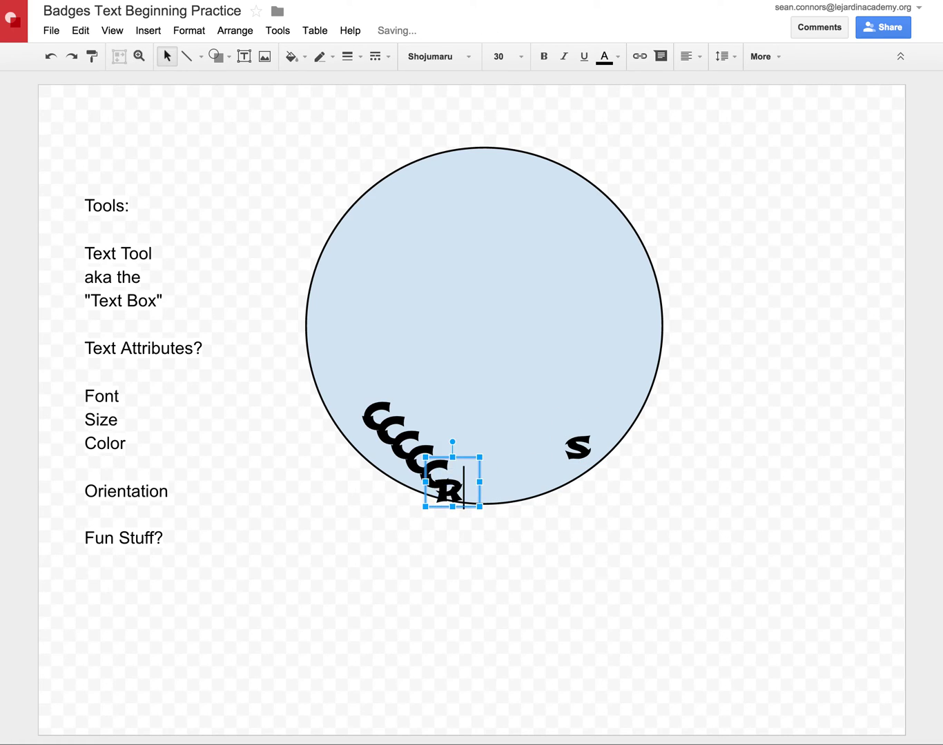
drag(468, 455, 551, 434)
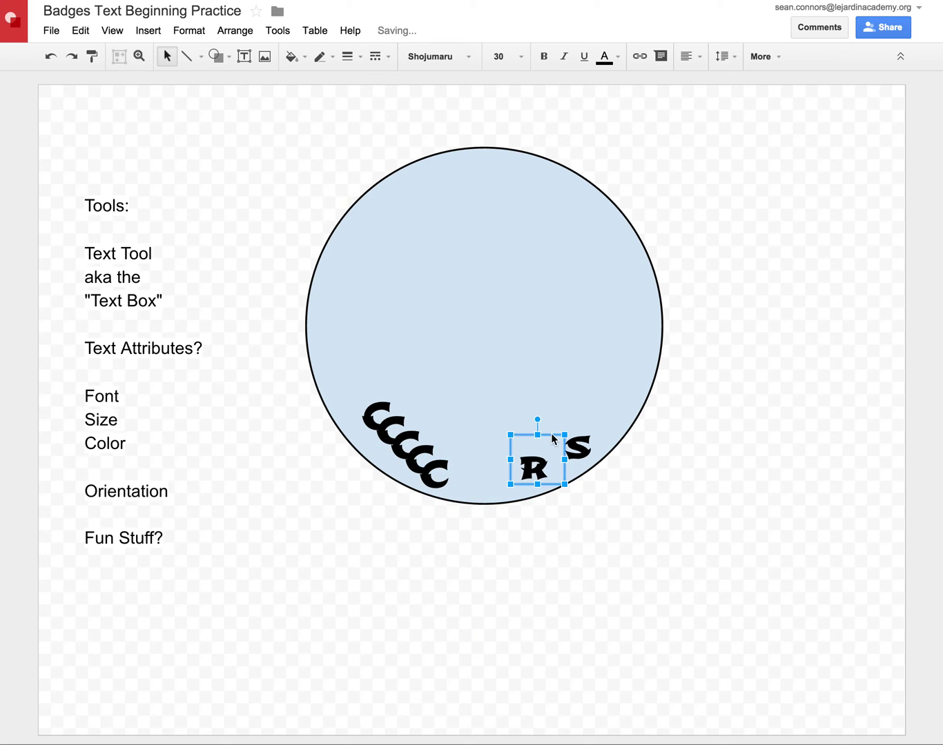
- Change the next two lowest "C" copies to "N" and place them along the bottom of the circle
click(452, 467)
drag(453, 466, 504, 446)
text(N)
click(423, 450)
drag(423, 450, 456, 458)
text(N)
- Replace the lowest remaining "C" copy with "O" and move it between the second "N" and the "R"
click(425, 437)
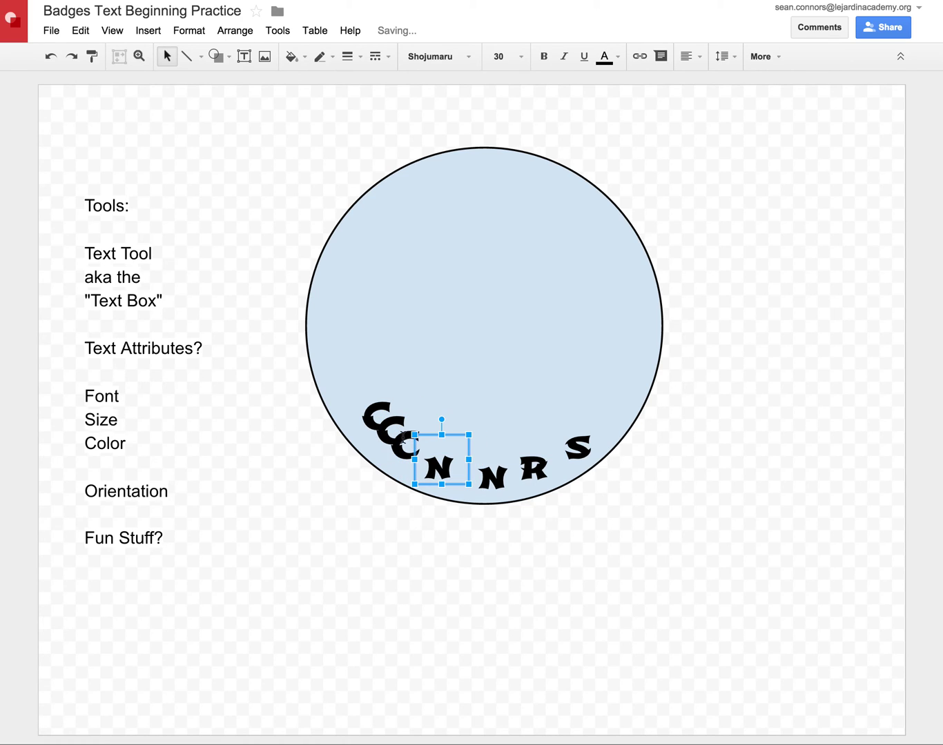
click(403, 437)
click(426, 444)
click(403, 437)
click(414, 437)
click(405, 439)
double_click(405, 440)
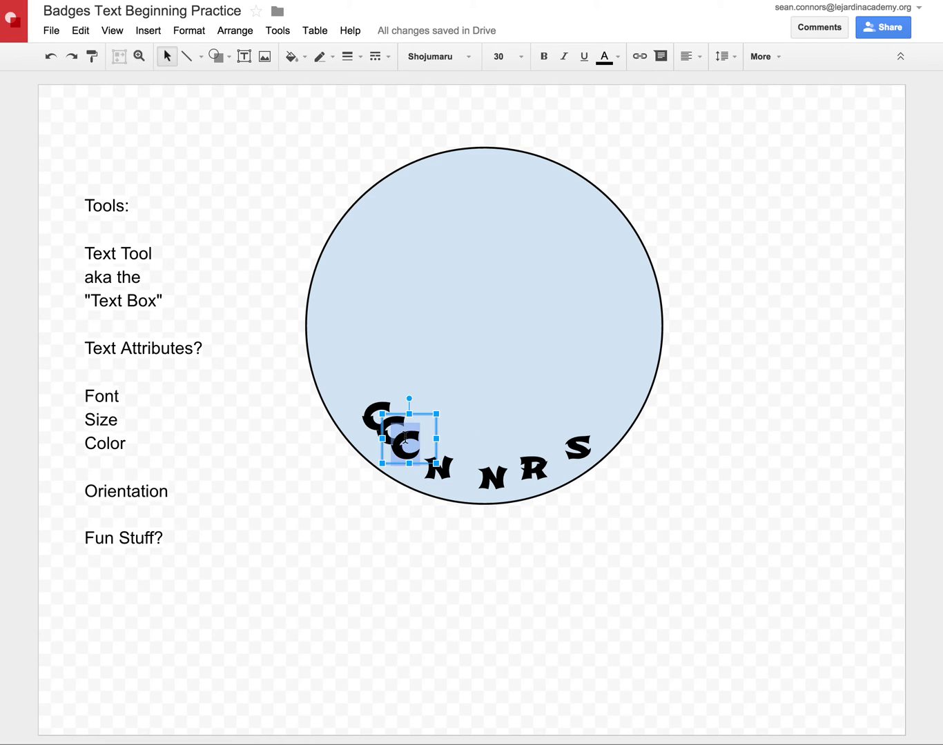
key(BackSpace)
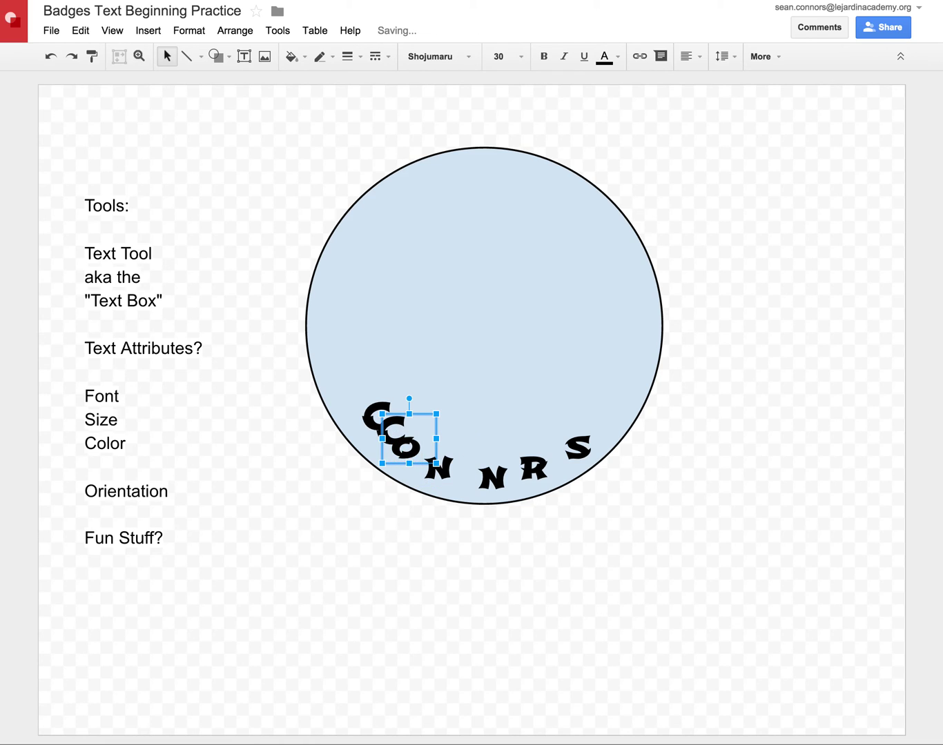
text(O)
click(415, 416)
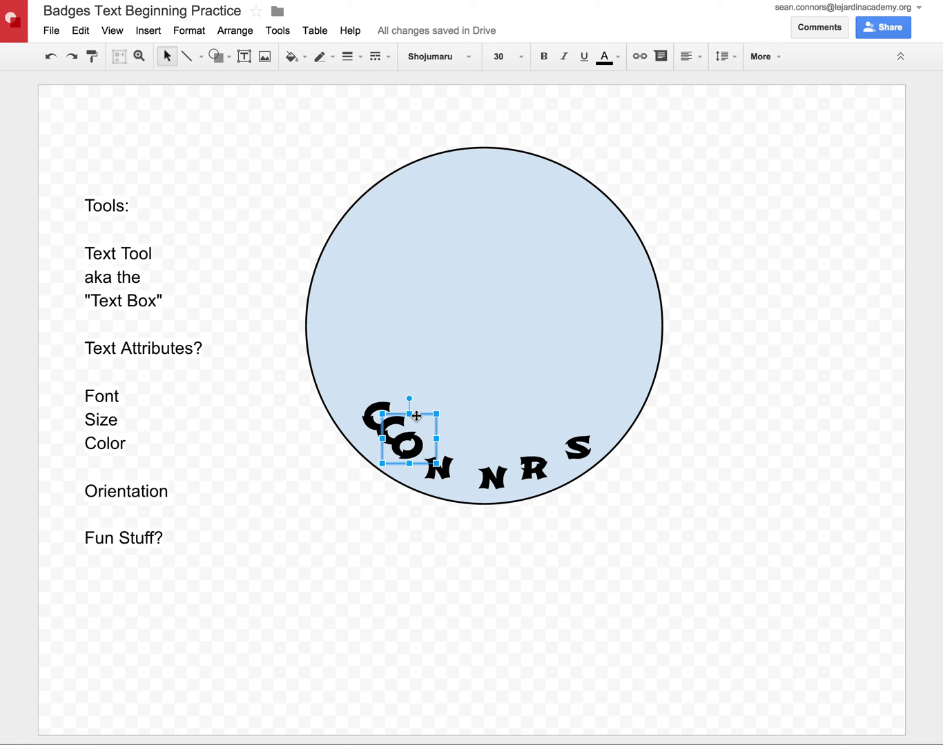
drag(531, 432, 520, 436)
- Replace the last "C" copy with "O" and position it between the original "C" and the first "N"
click(403, 434)
key(BackSpace)
text(O)
drag(409, 403, 421, 416)
click(464, 405)
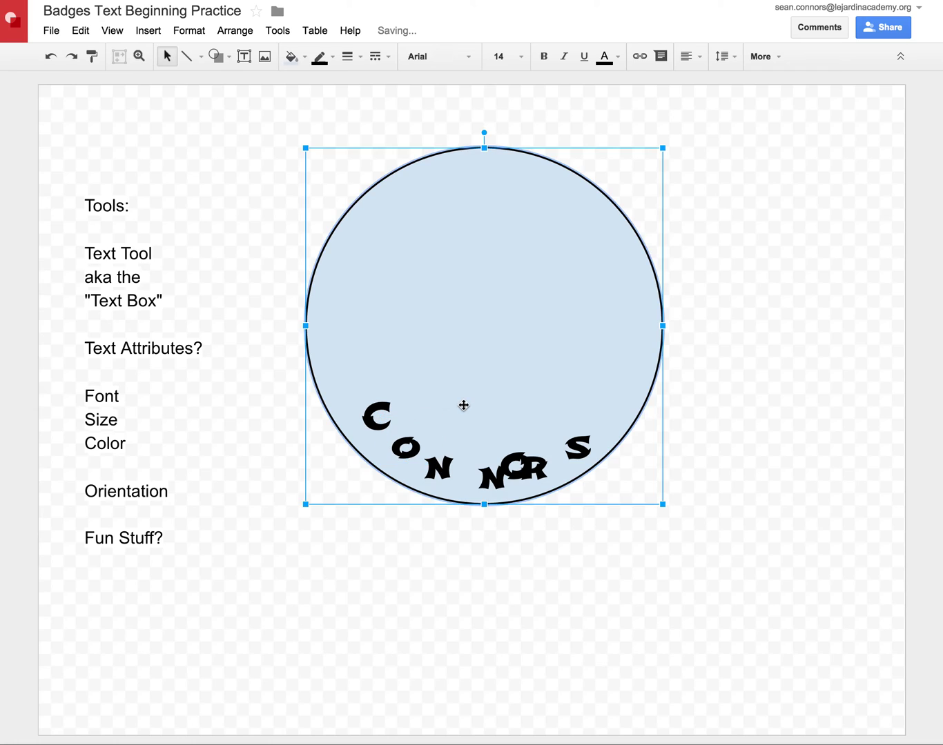
- Move the "S" higher along the circle's right side and shift the "R" right, clear of the "O"
click(424, 461)
click(521, 449)
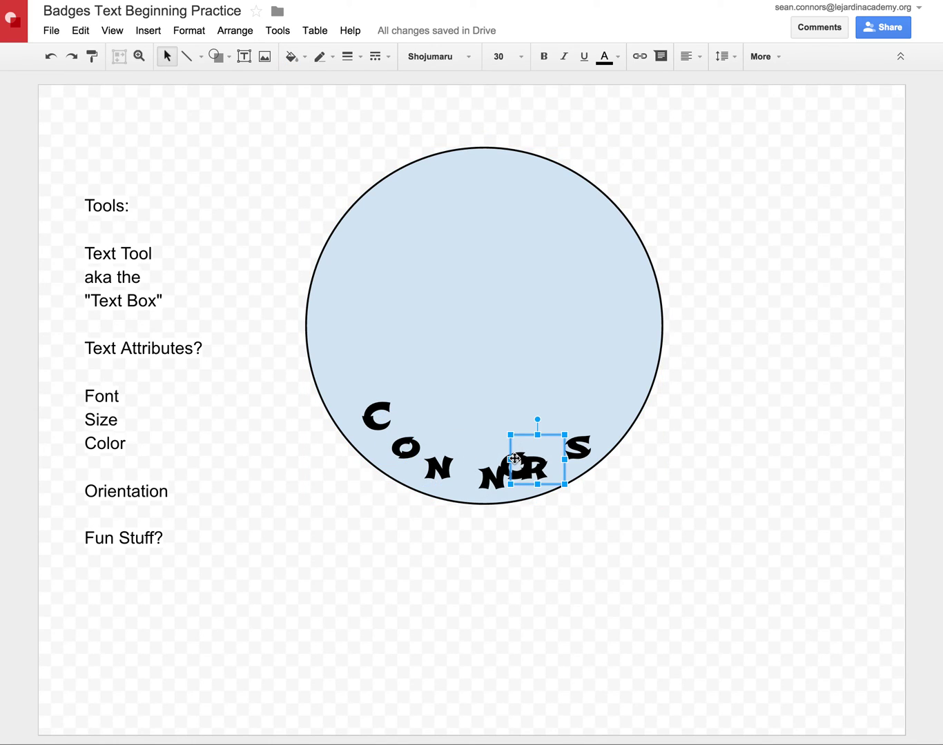
click(577, 441)
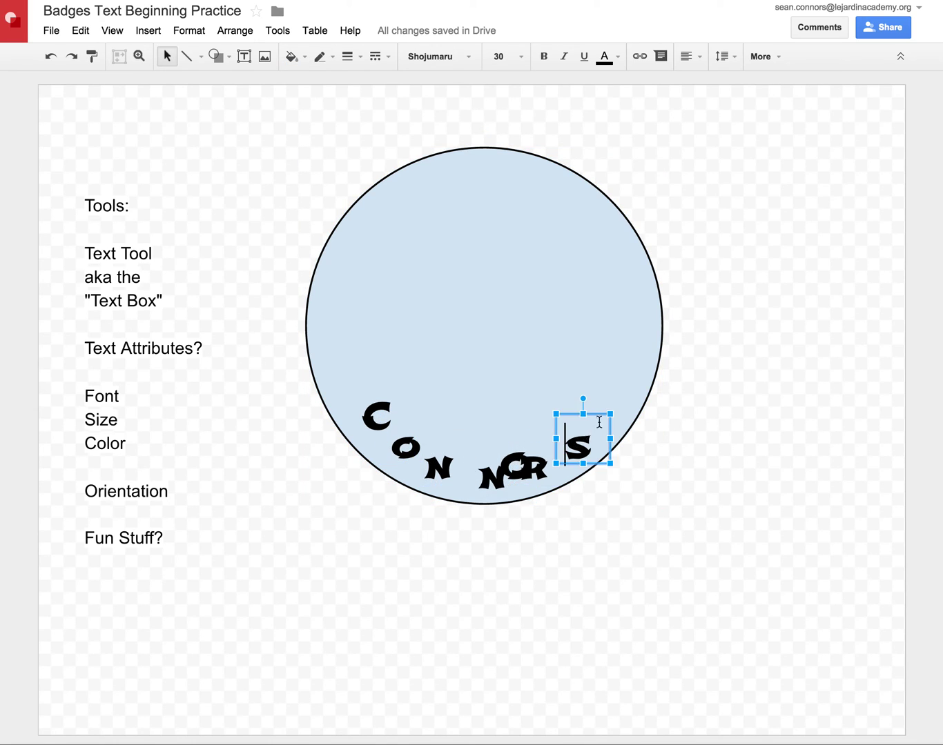
drag(600, 416, 603, 380)
click(540, 457)
drag(552, 438, 575, 430)
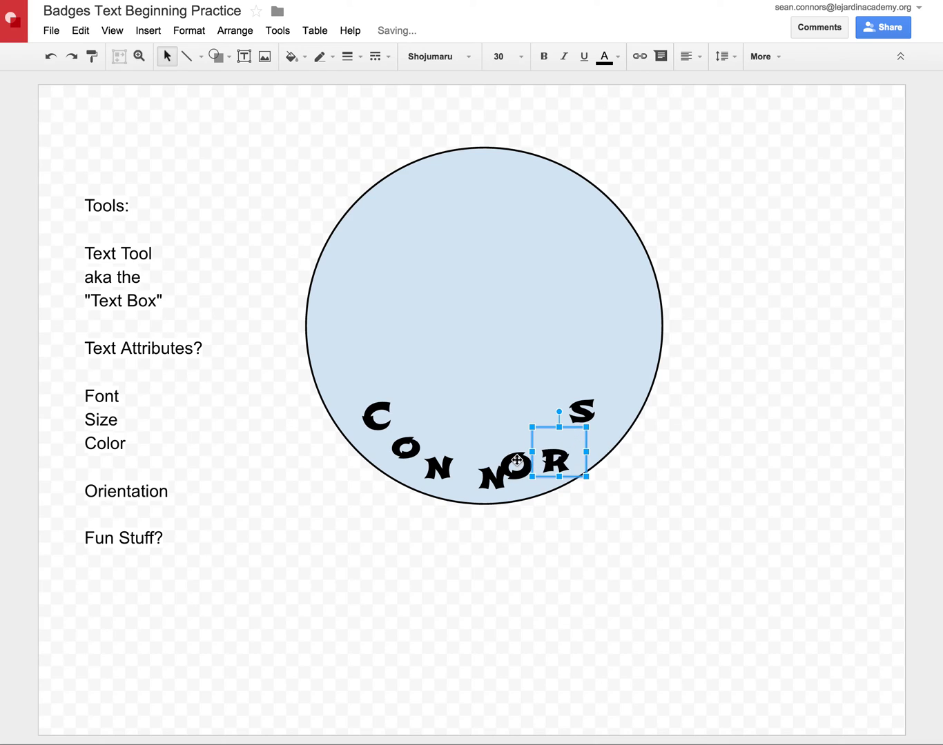
- Shift both "N" boxes and the second "O" slightly up and to the left to separate the overlapping letters
click(492, 476)
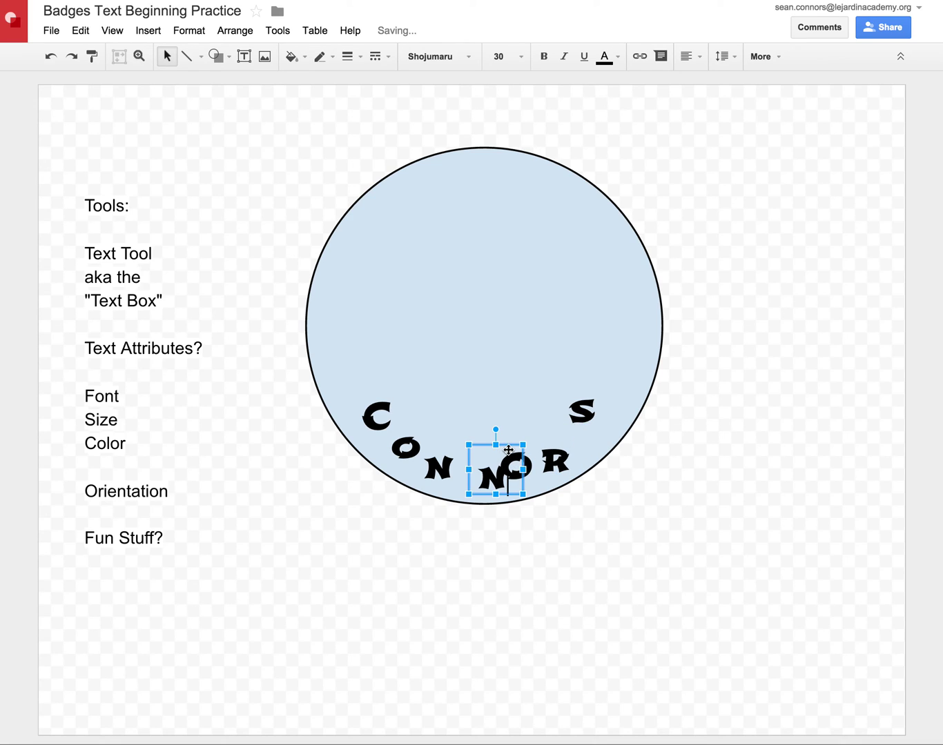
drag(510, 445, 456, 428)
click(553, 573)
click(444, 468)
click(531, 449)
drag(528, 435, 521, 432)
click(557, 539)
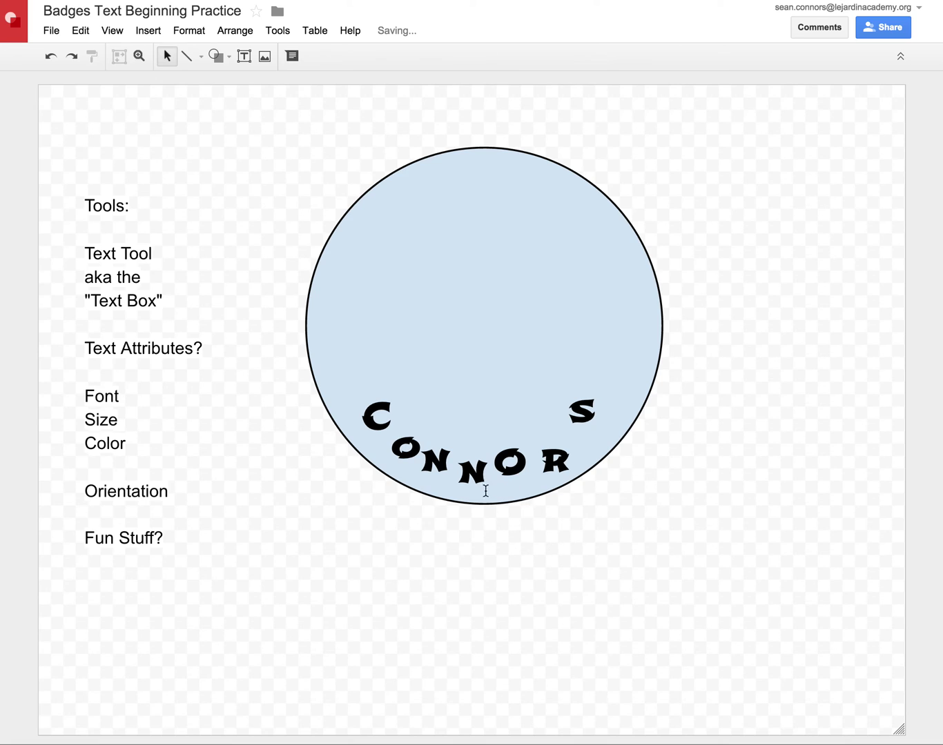
- Rotate the first "N" clockwise and the second "O" counter-clockwise to follow the circle's curve
click(445, 469)
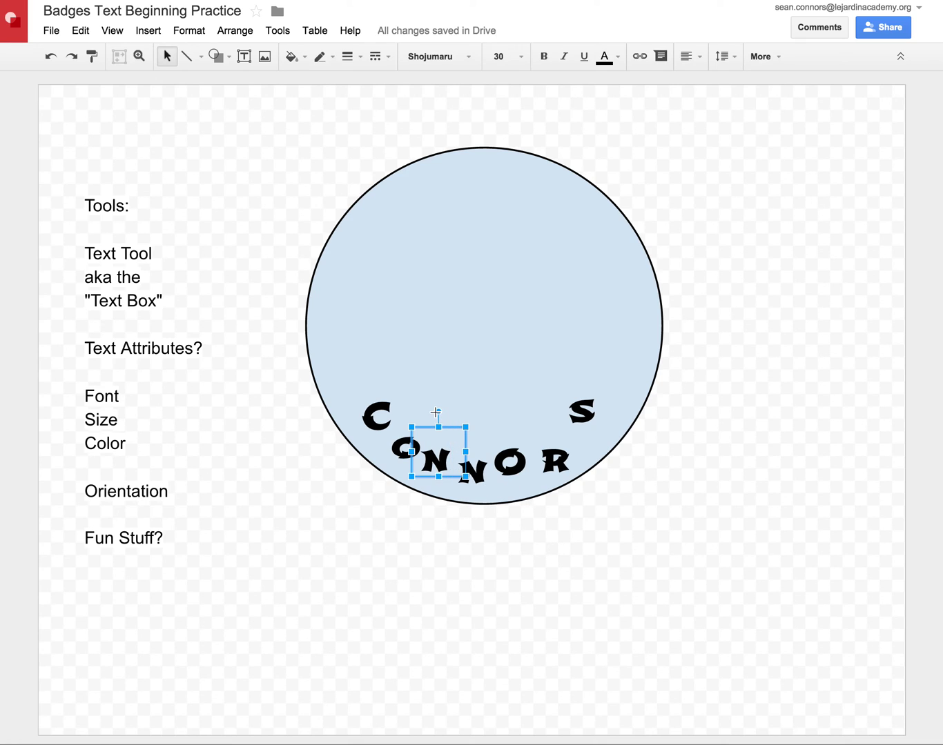
drag(438, 412, 452, 413)
click(513, 445)
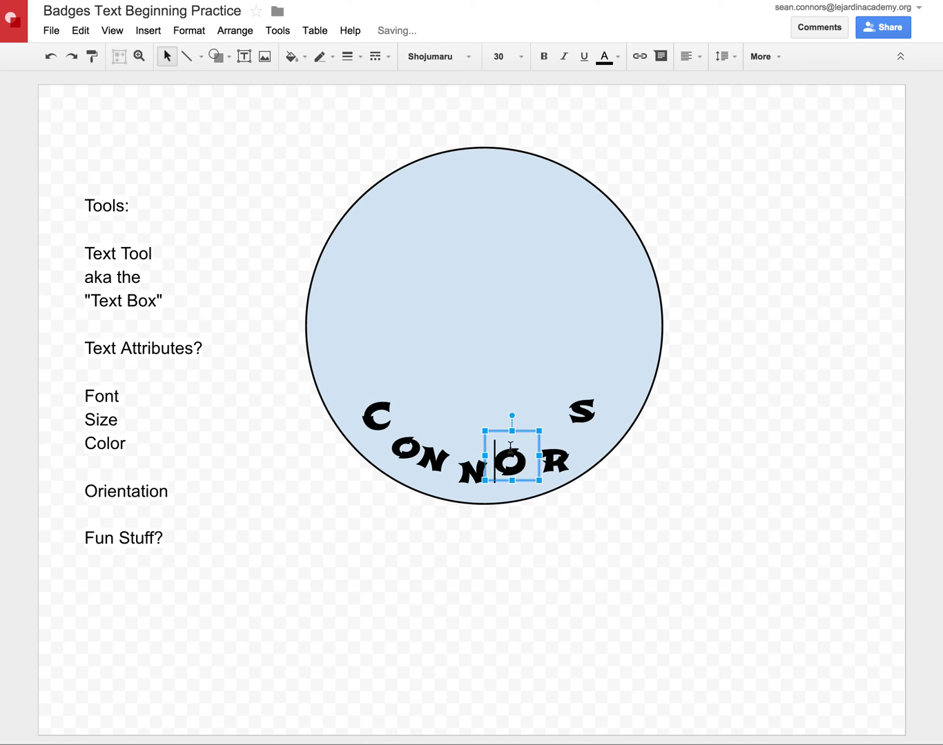
drag(511, 415, 501, 414)
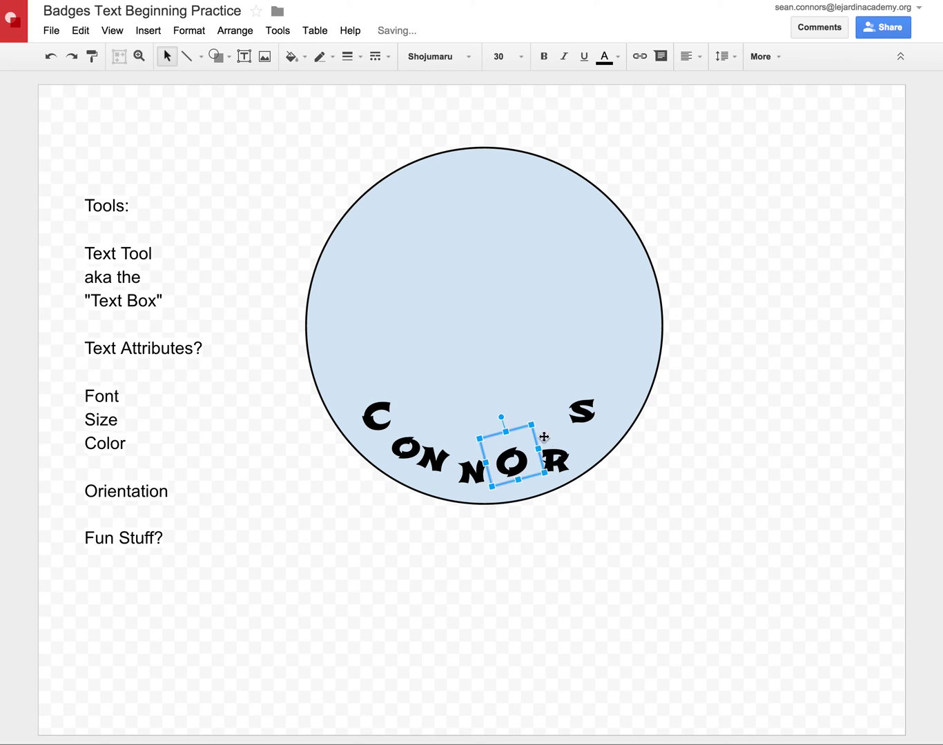
- Rotate the "R" counter-clockwise so it slants along the circle's lower-right edge
click(552, 456)
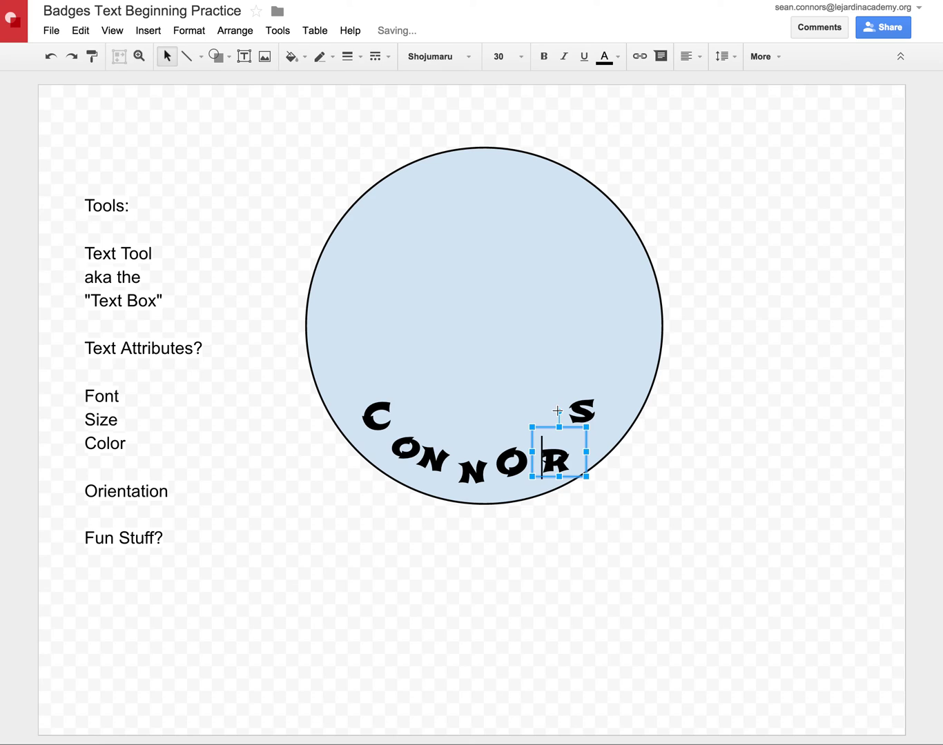
drag(558, 413, 526, 443)
click(587, 491)
- Move the second "O" down toward the circle's bottom edge and nudge the "S" slightly left
click(519, 461)
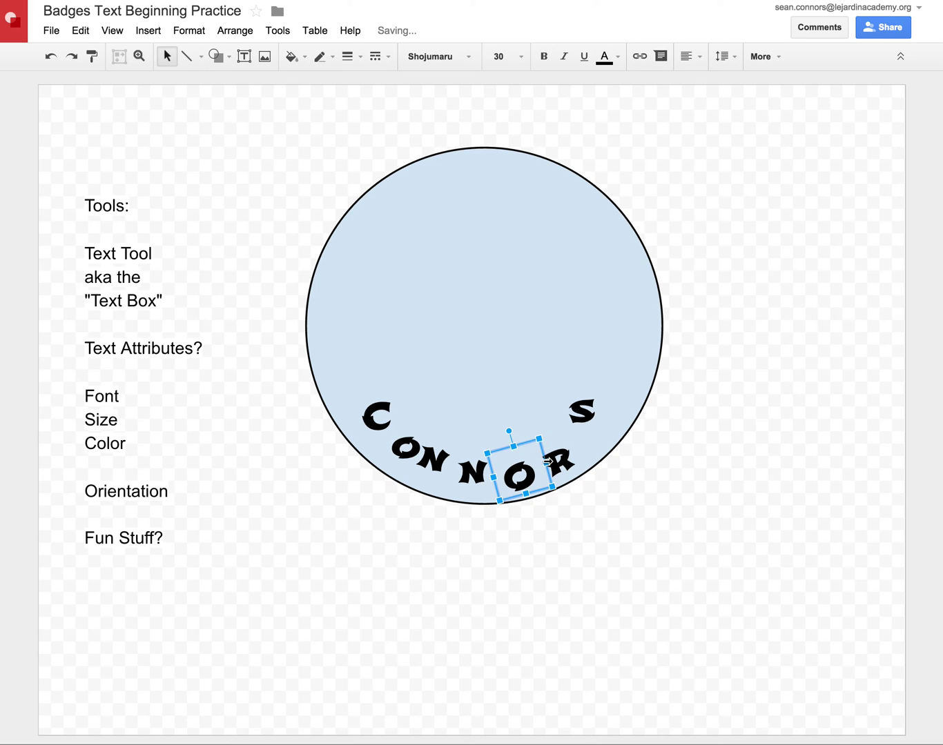
click(548, 461)
drag(553, 423, 538, 432)
click(633, 505)
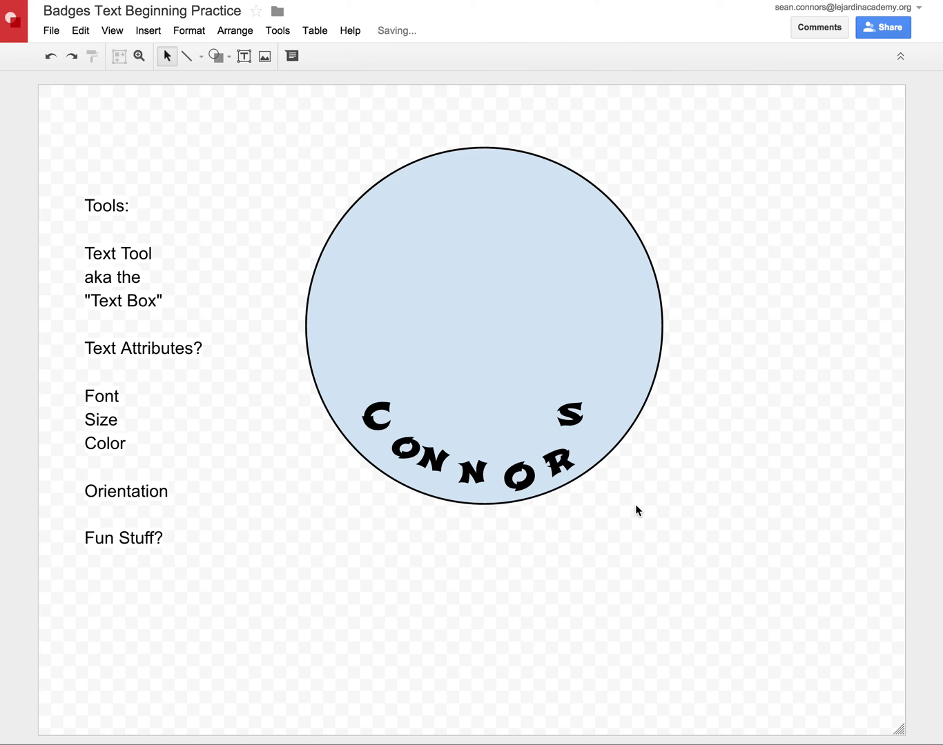
- Rotate the "S" counter-clockwise to match the curve of the circle's right side
click(575, 412)
click(577, 364)
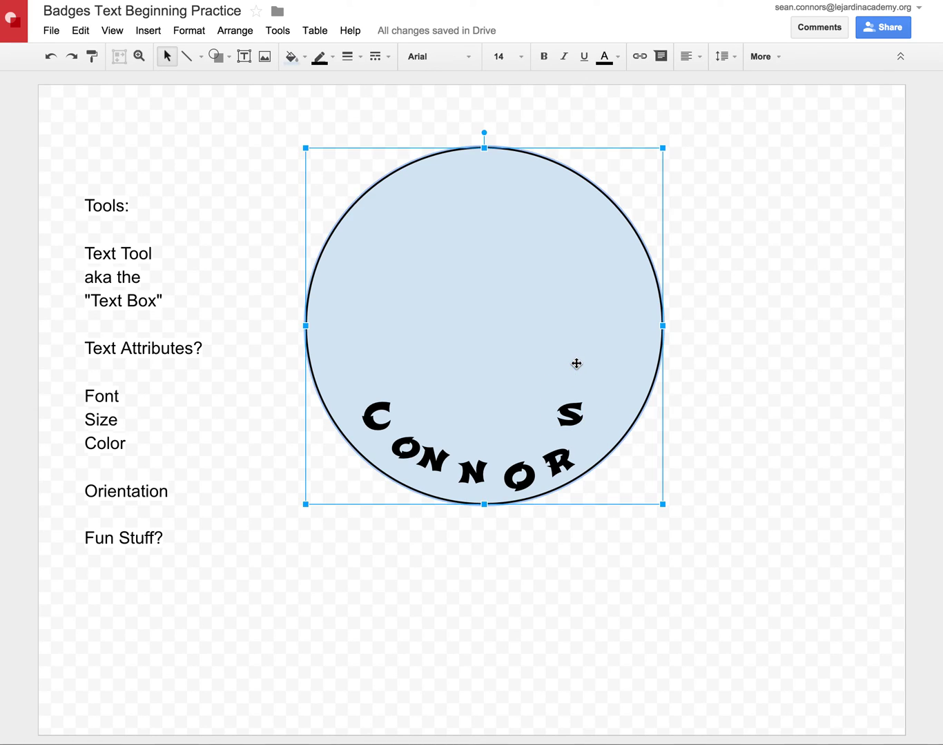
click(578, 403)
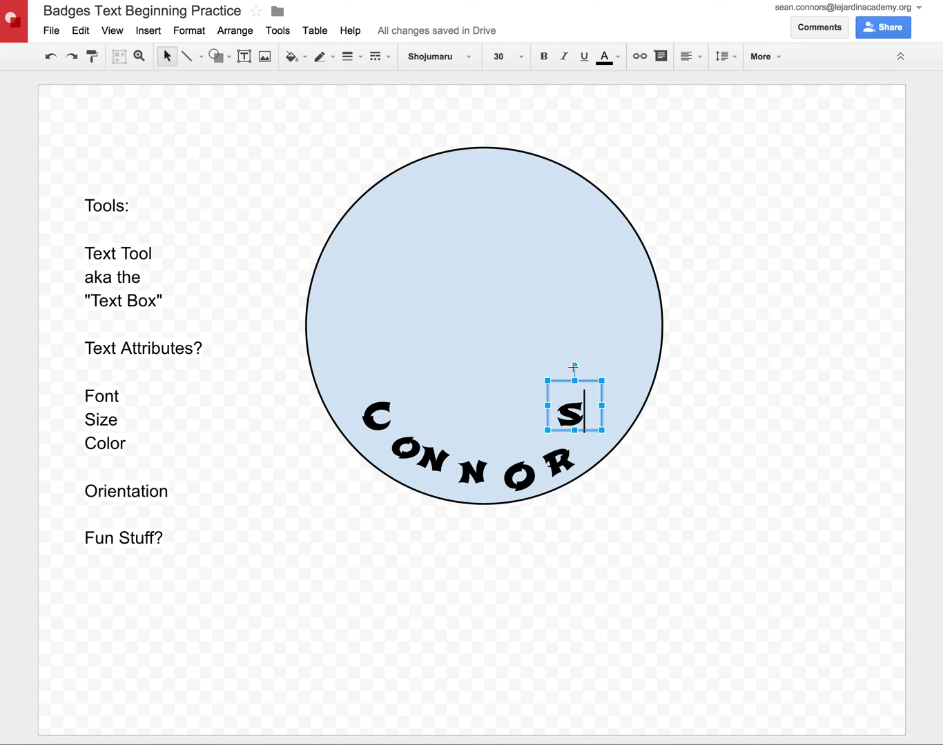
drag(574, 367, 554, 371)
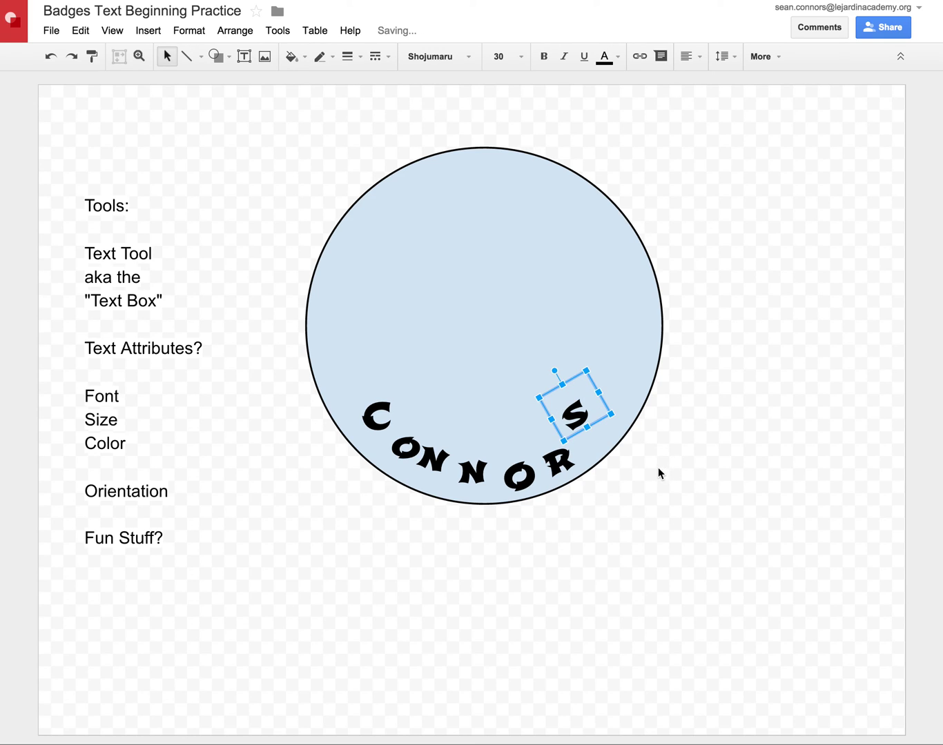
- Rotate the second "N" counter-clockwise so it slants upward at the bottom of the circle
click(473, 475)
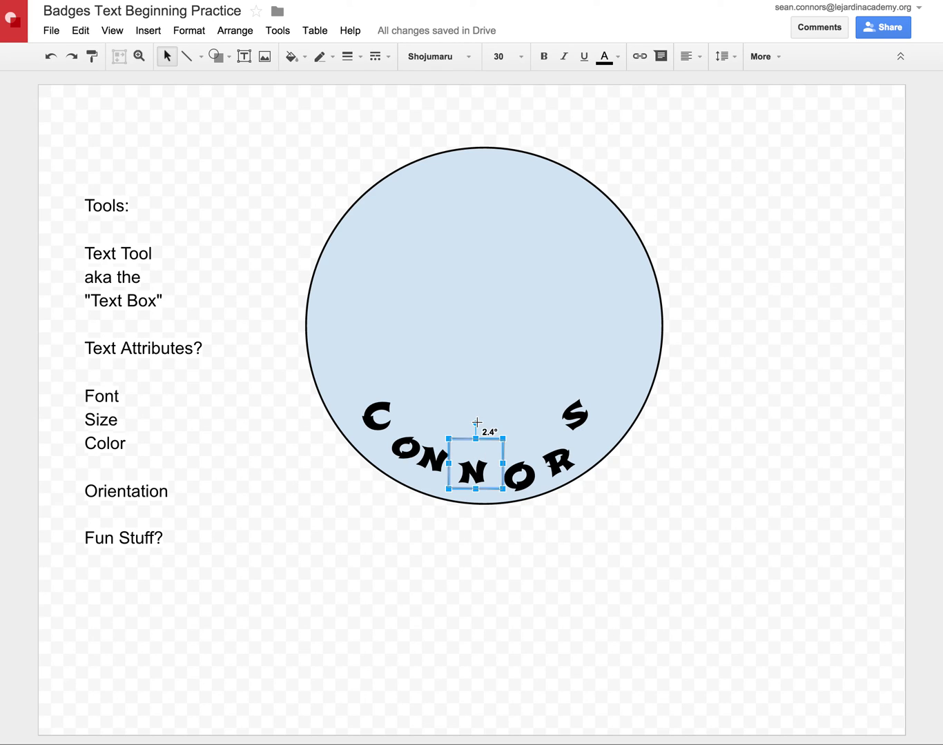
drag(476, 422, 474, 422)
drag(474, 422, 466, 425)
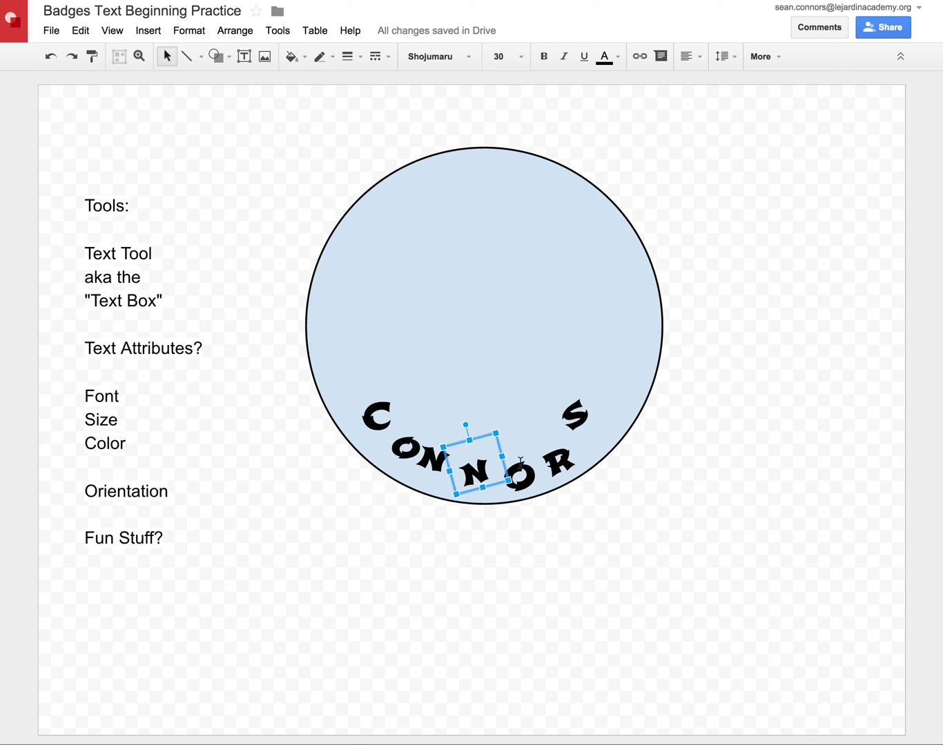
drag(463, 423, 487, 431)
click(548, 631)
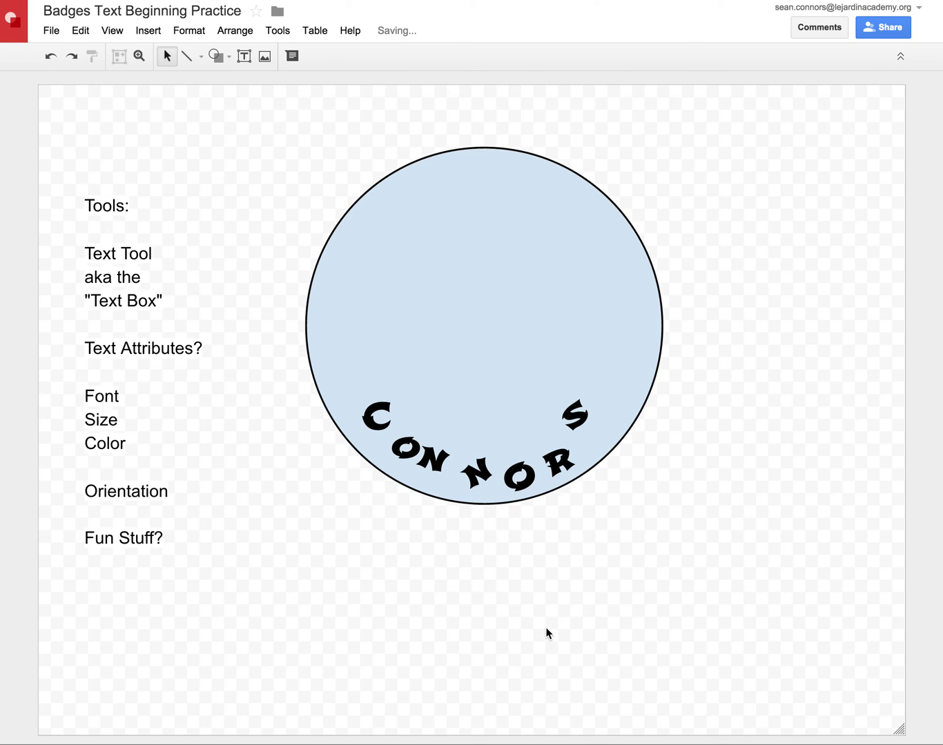